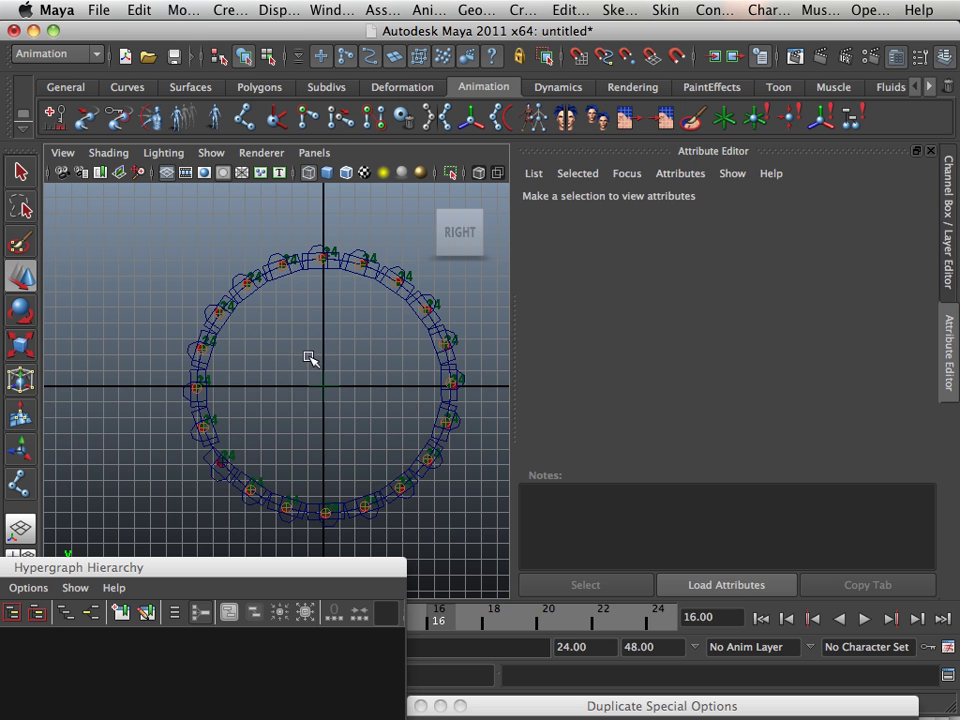
# Create a polygon cylinder at the centre of the tread ring.
pyautogui.scroll(-3, 250, 280)
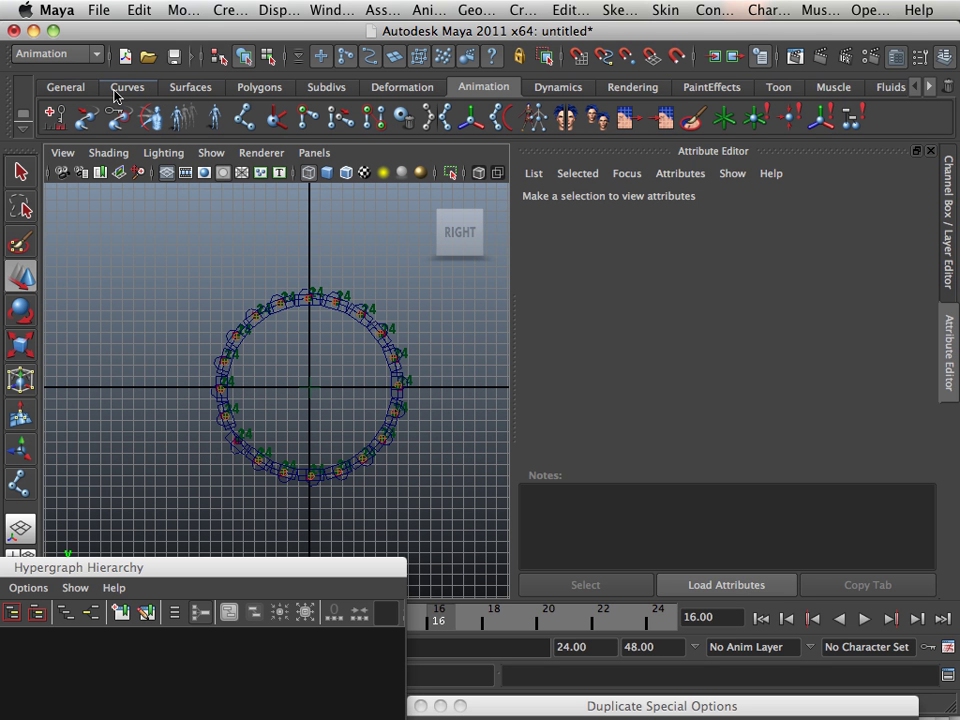
pyautogui.click(259, 87)
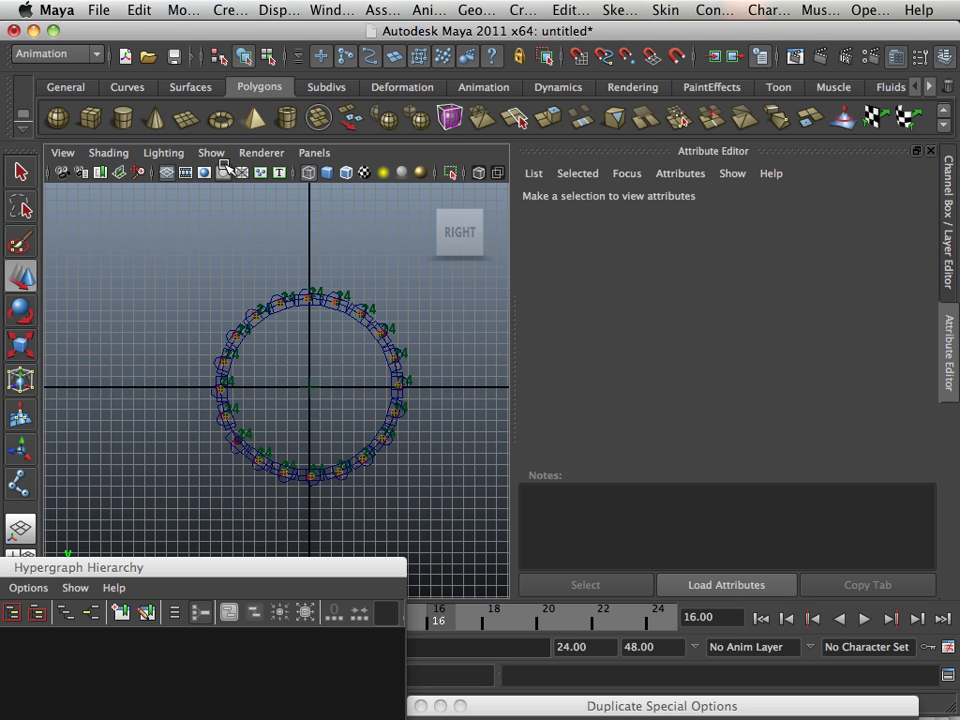
pyautogui.click(121, 119)
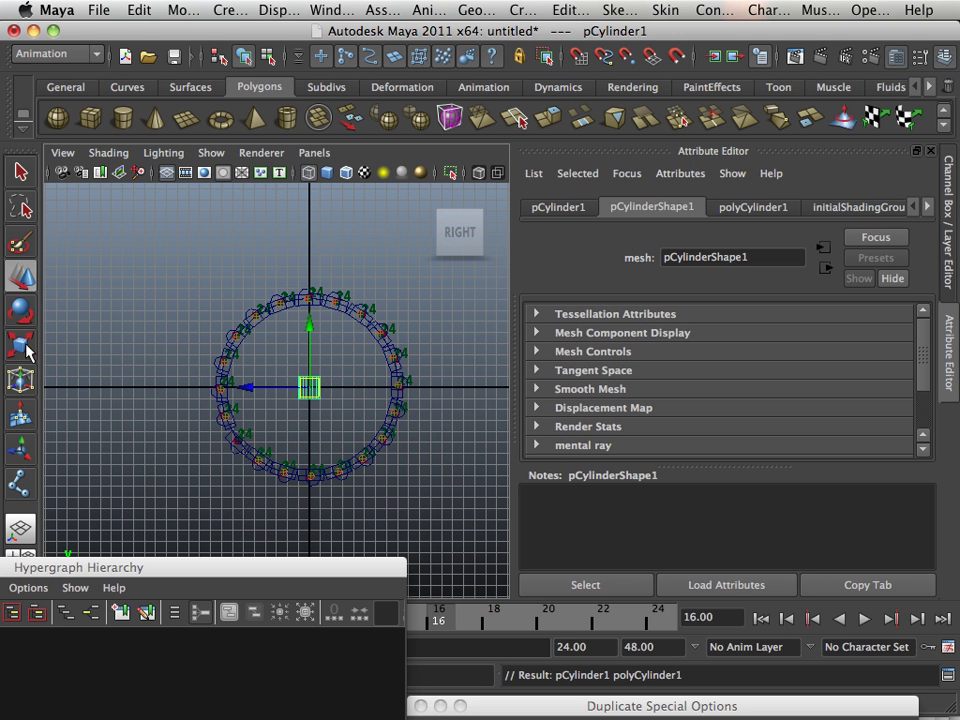
# Set the cylinder's Rotate Z to 90 and scale it uniformly to about 4.24 as a wheel.
pyautogui.click(22, 346)
pyautogui.click(22, 310)
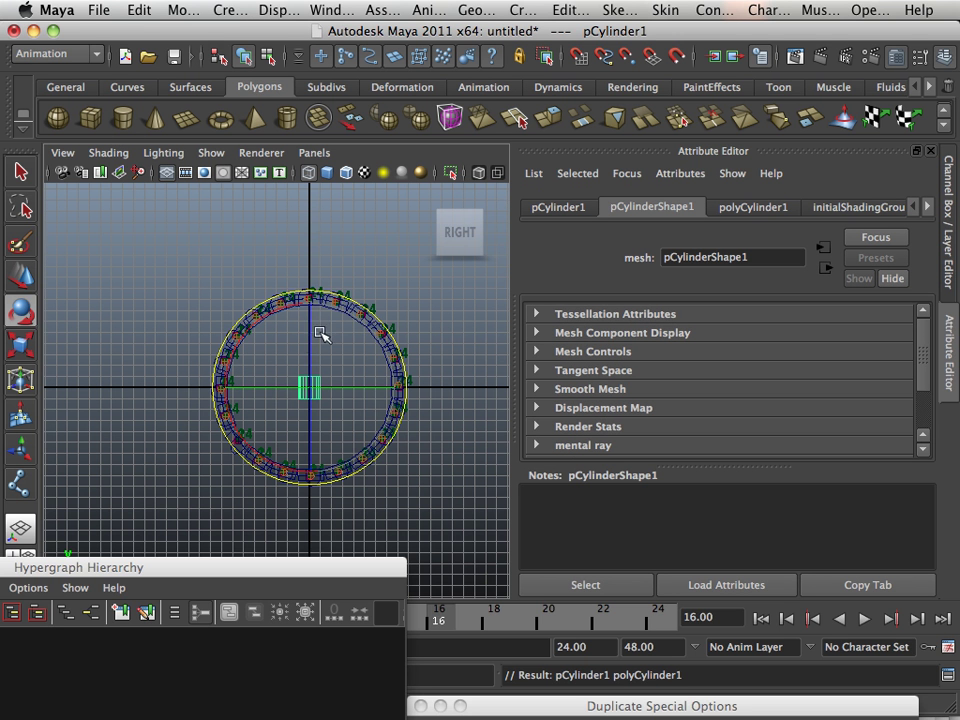
pyautogui.moveTo(313, 332); pyautogui.dragTo(313, 407)
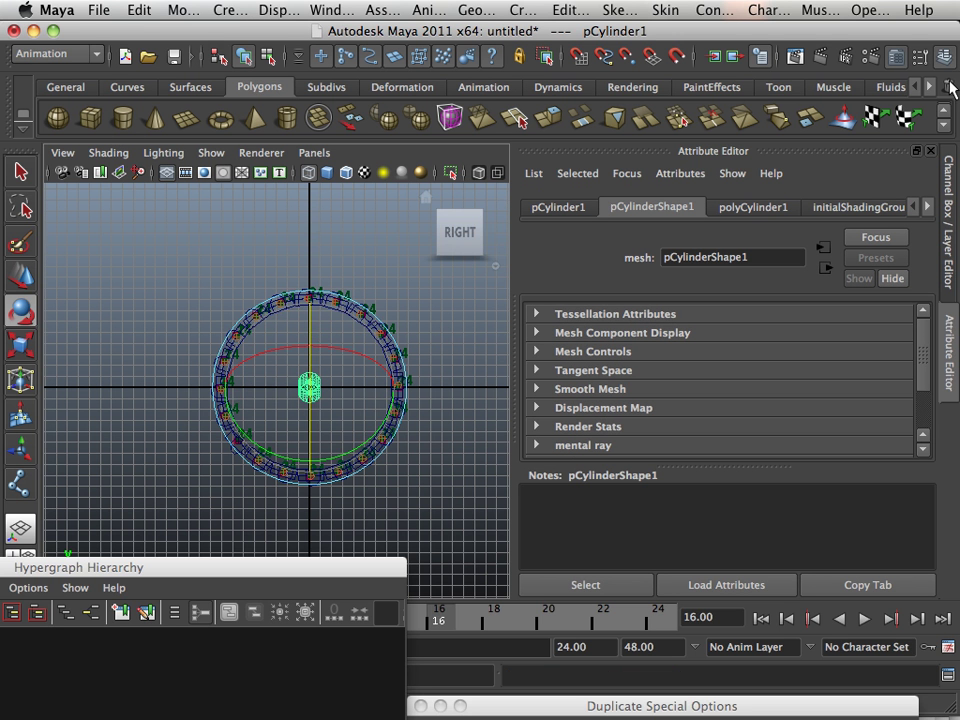
pyautogui.click(946, 57)
pyautogui.click(946, 58)
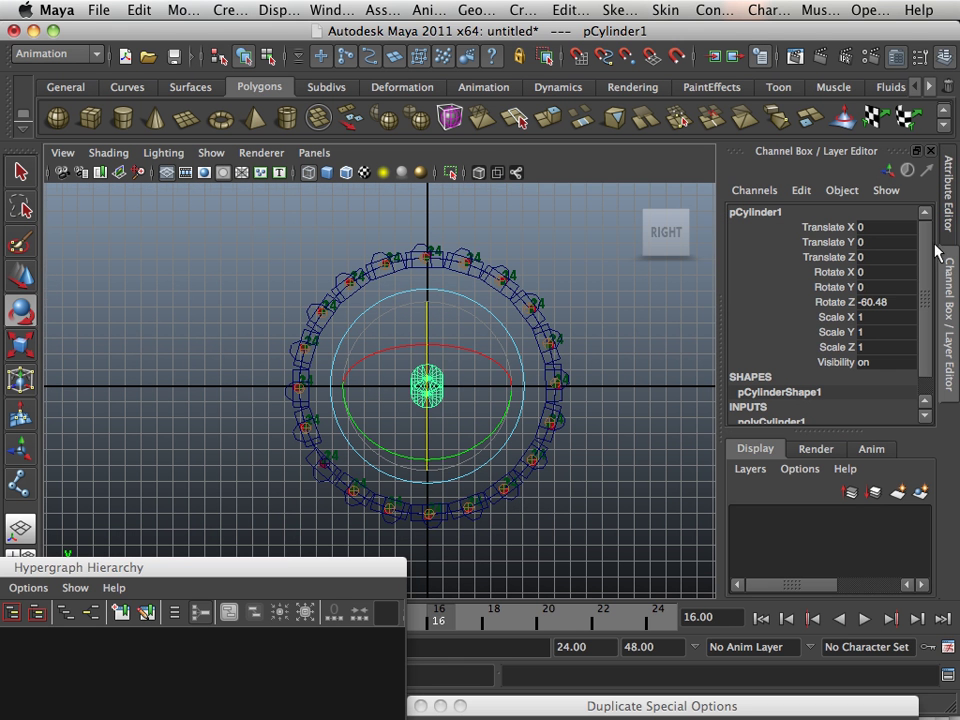
pyautogui.doubleClick(891, 301)
pyautogui.write('90')
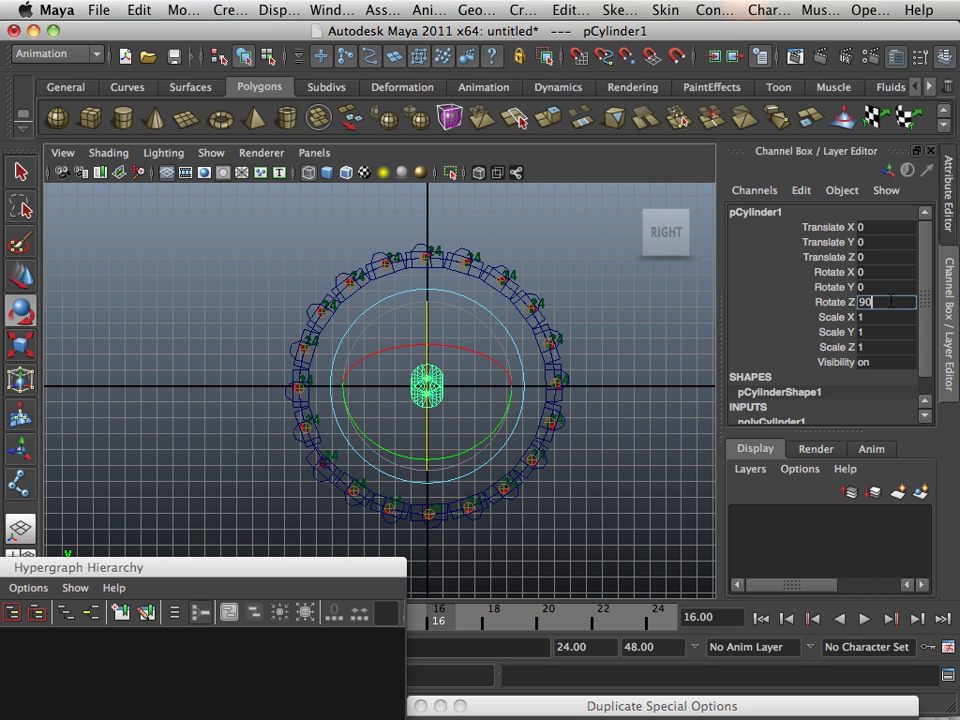
pyautogui.press('Return')
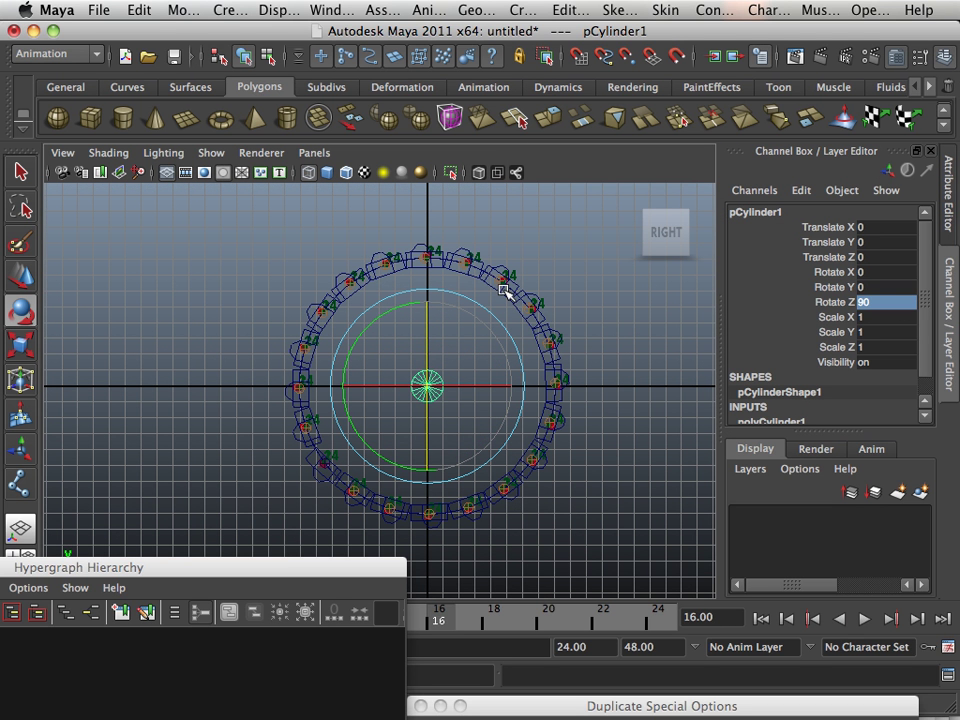
pyautogui.click(24, 352)
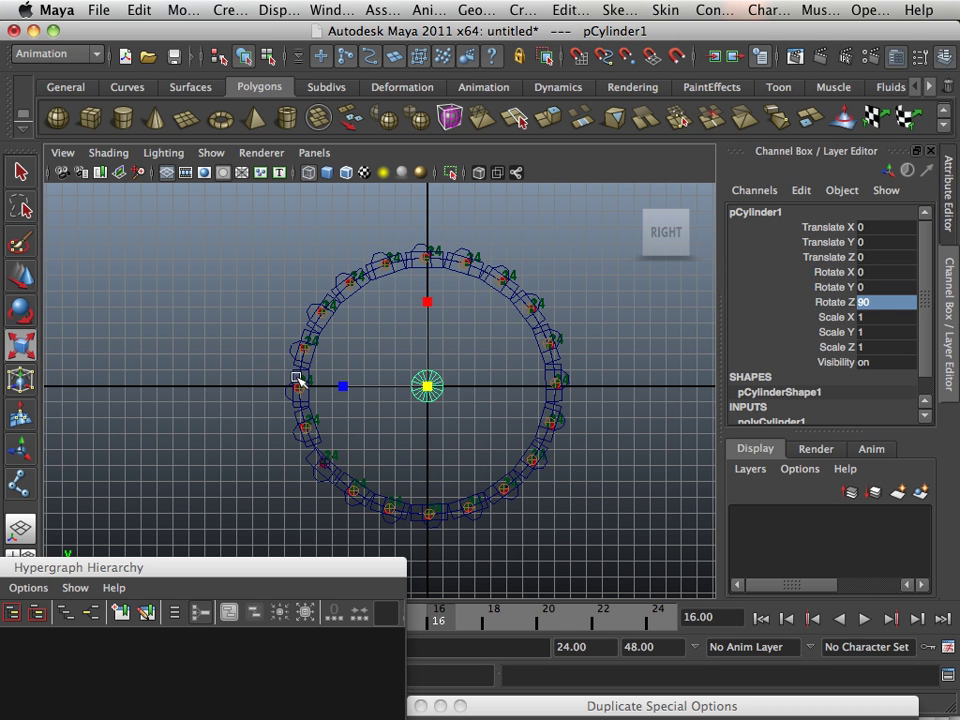
pyautogui.moveTo(430, 392); pyautogui.dragTo(508, 405)
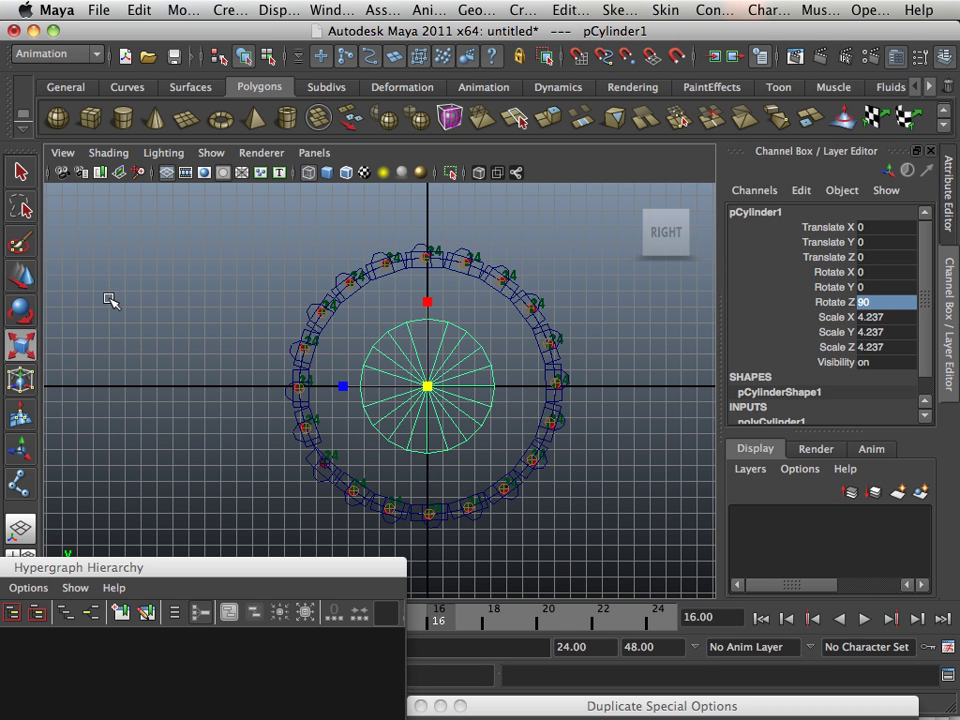
# Duplicate the wheel cylinder and place the two wheels at opposite sides of the tread ring along Z, one at about -8.03.
pyautogui.click(33, 285)
pyautogui.moveTo(362, 389); pyautogui.dragTo(497, 396)
pyautogui.hotkey('ctrl', 'd')
pyautogui.click(433, 261)
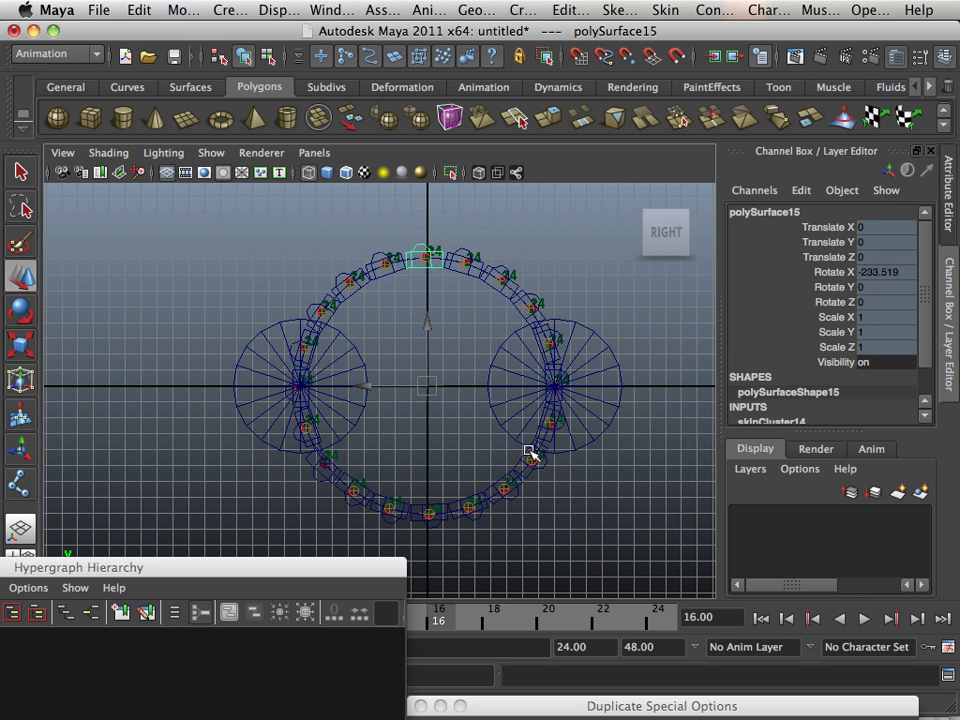
# Move both wheel cylinders inward along Z, closer to the ring's centre, and deselect them.
pyautogui.click(367, 399)
pyautogui.moveTo(249, 388); pyautogui.dragTo(270, 391)
pyautogui.click(503, 395)
pyautogui.click(495, 388)
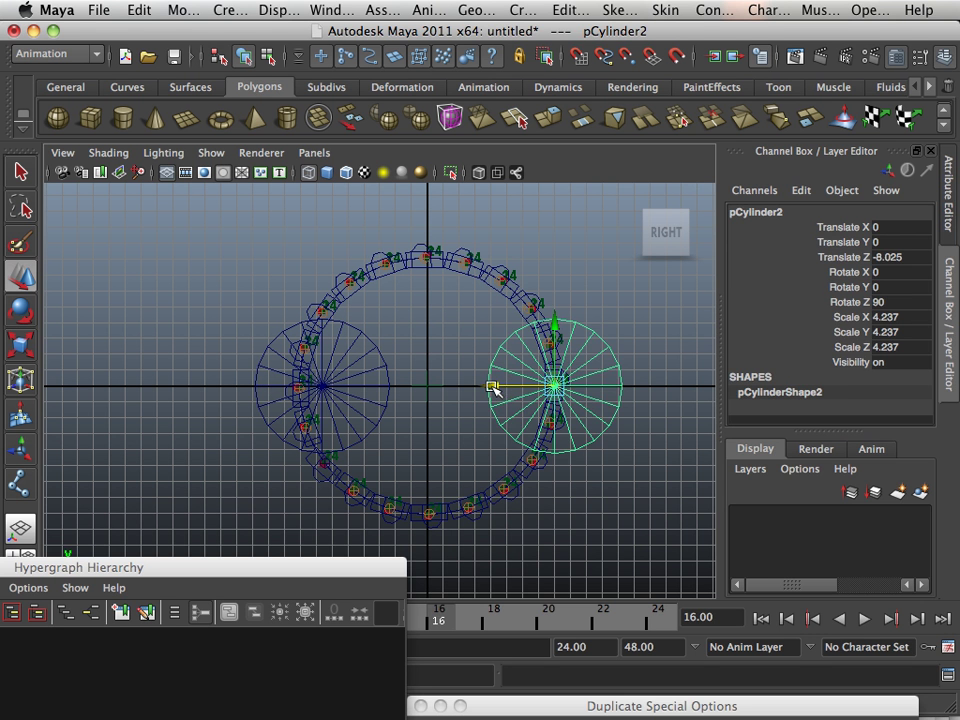
pyautogui.moveTo(495, 388); pyautogui.dragTo(458, 389)
pyautogui.click(392, 326)
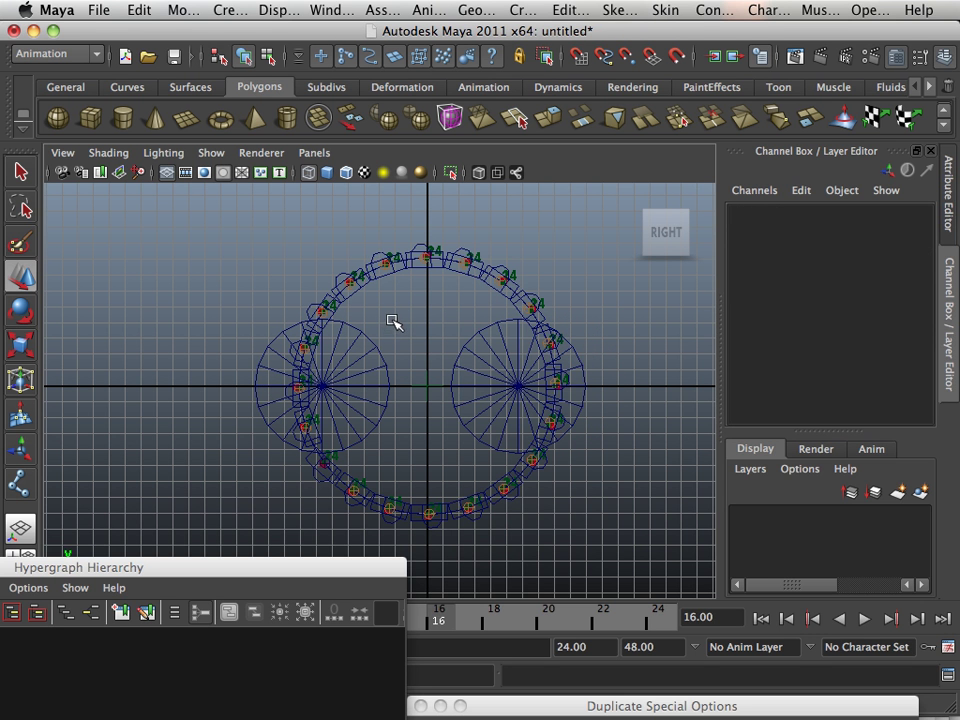
# Show only NURBS curves in the viewport and select all the circles of the tread path.
pyautogui.click(211, 153)
pyautogui.click(267, 91)
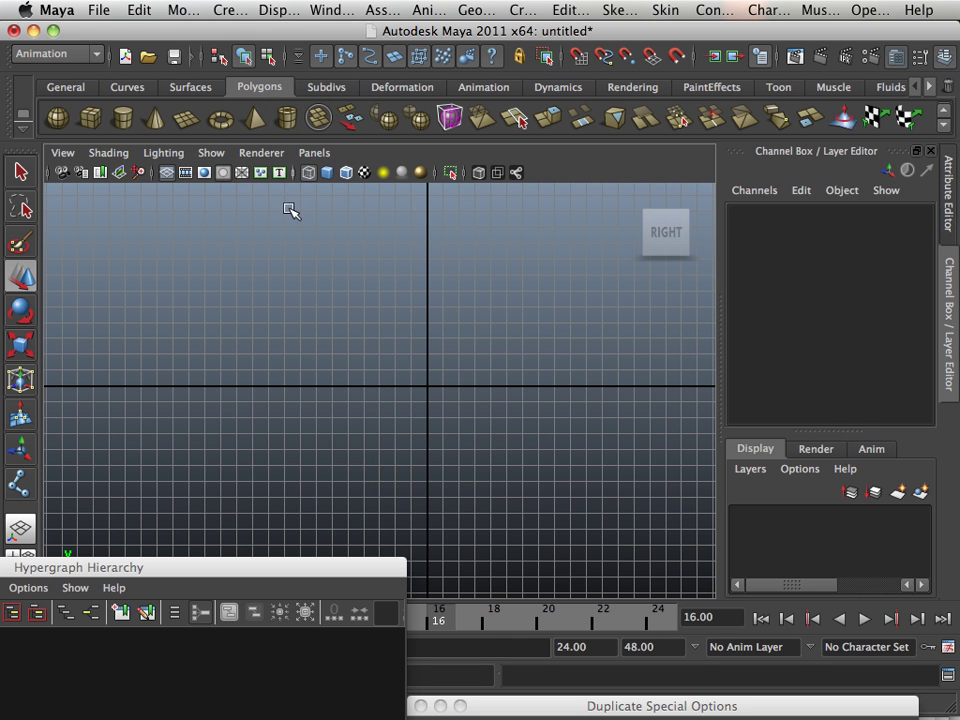
pyautogui.click(208, 153)
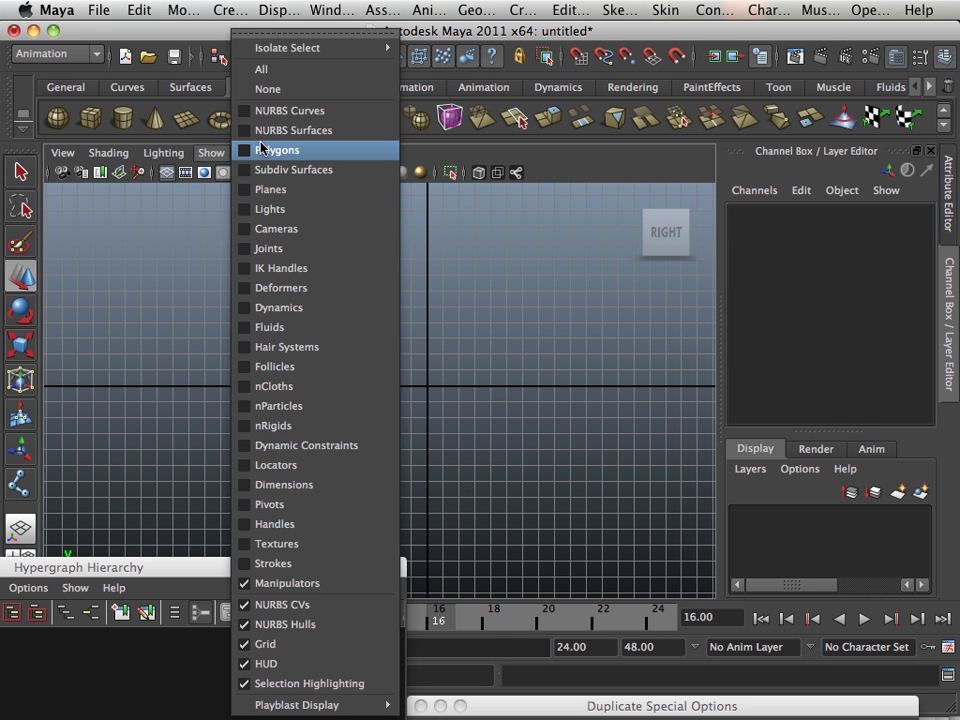
pyautogui.click(259, 110)
pyautogui.scroll(-2, 340, 266)
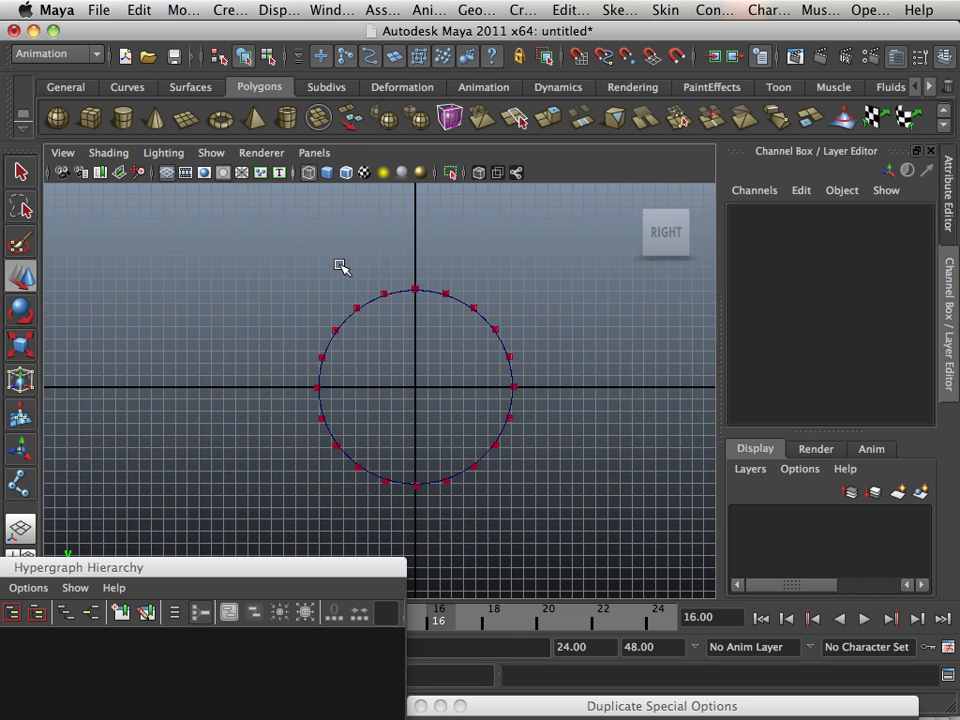
pyautogui.moveTo(519, 457); pyautogui.dragTo(522, 460)
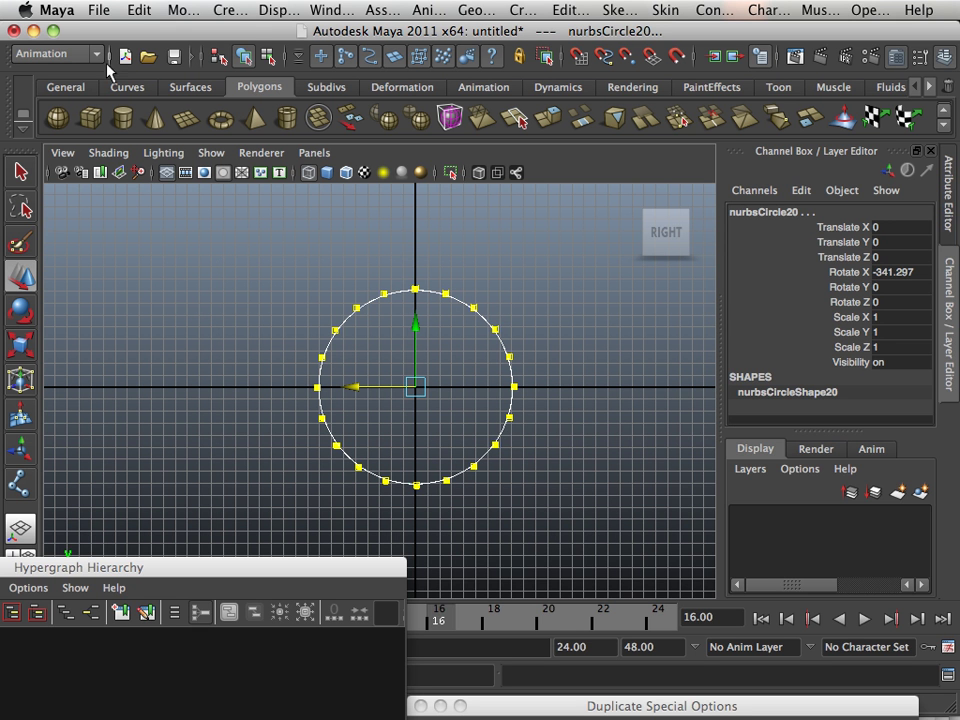
# Create a lattice with 4 × 4 × 4 divisions on the selected curves and show all object types again.
pyautogui.click(508, 11)
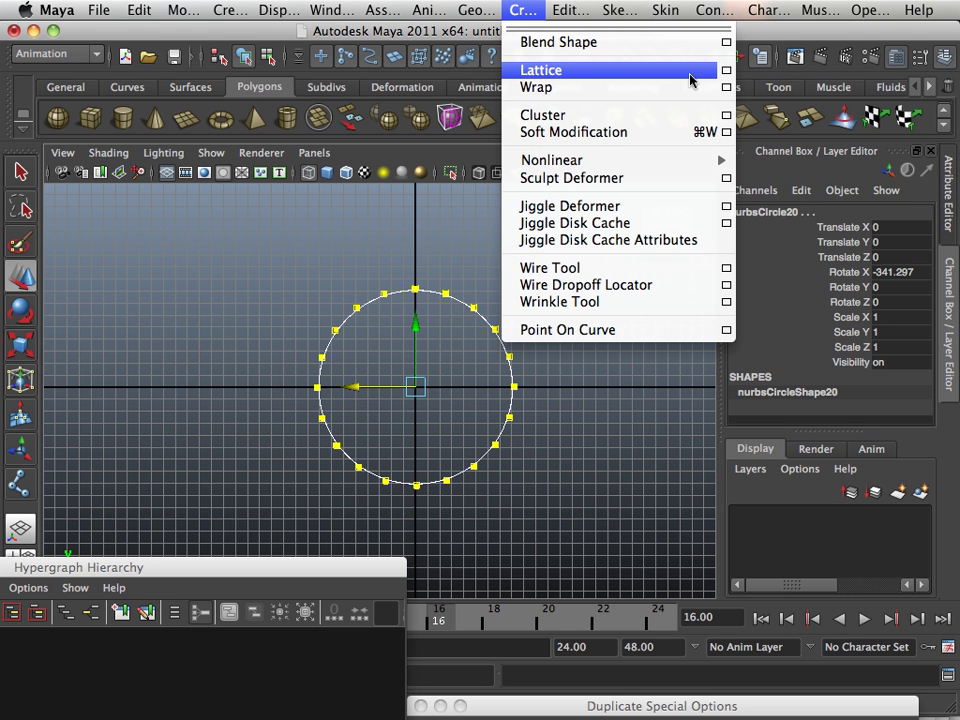
pyautogui.click(726, 71)
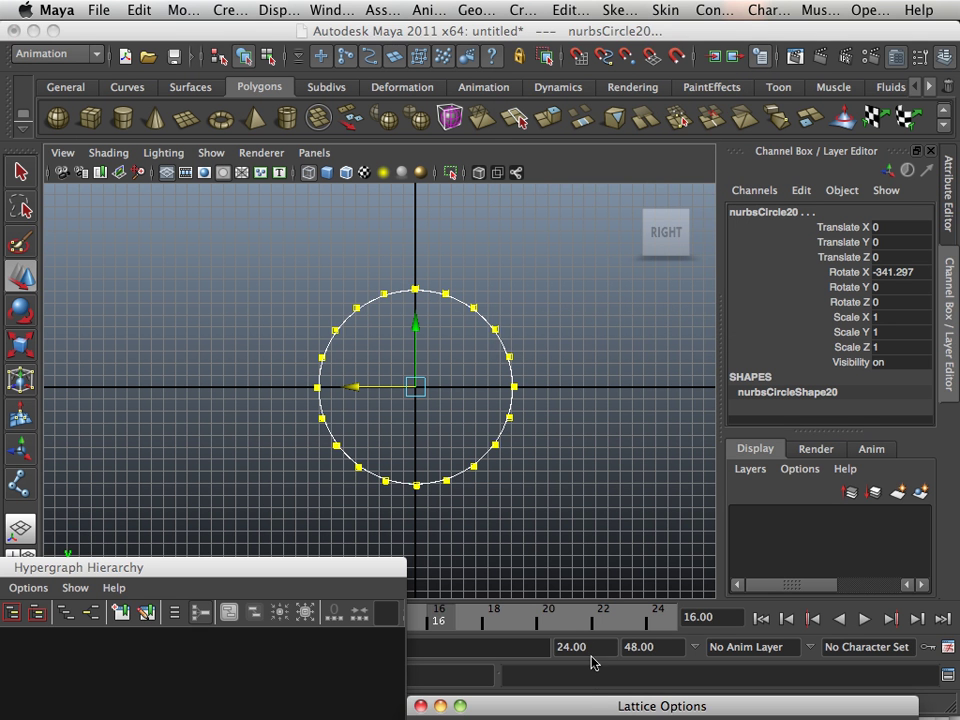
pyautogui.moveTo(581, 698); pyautogui.dragTo(667, 533)
pyautogui.click(697, 620)
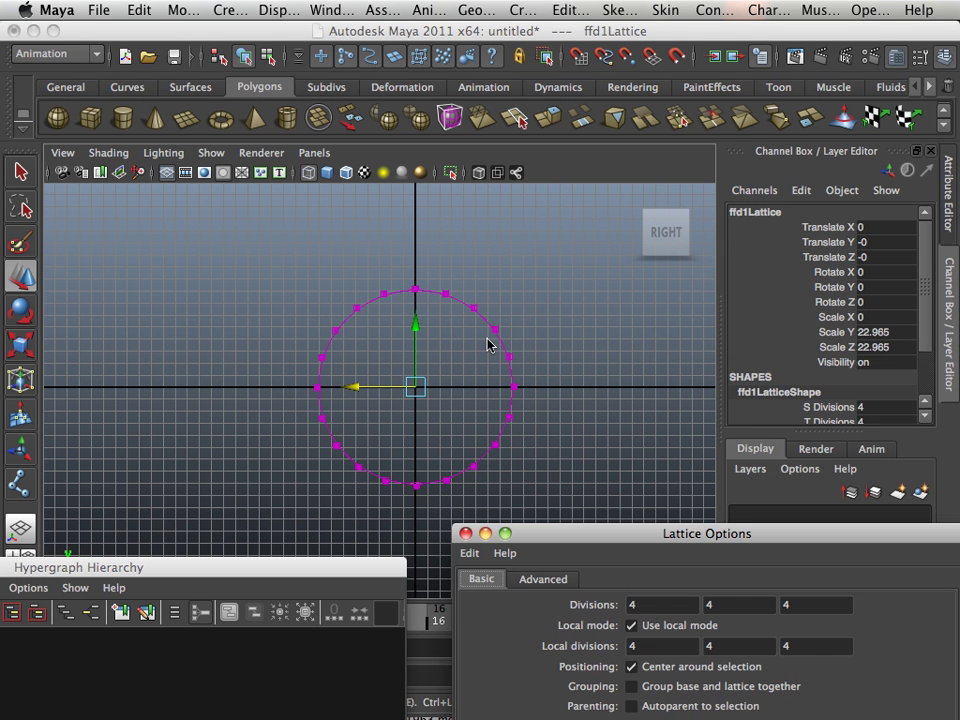
pyautogui.click(213, 155)
pyautogui.click(250, 67)
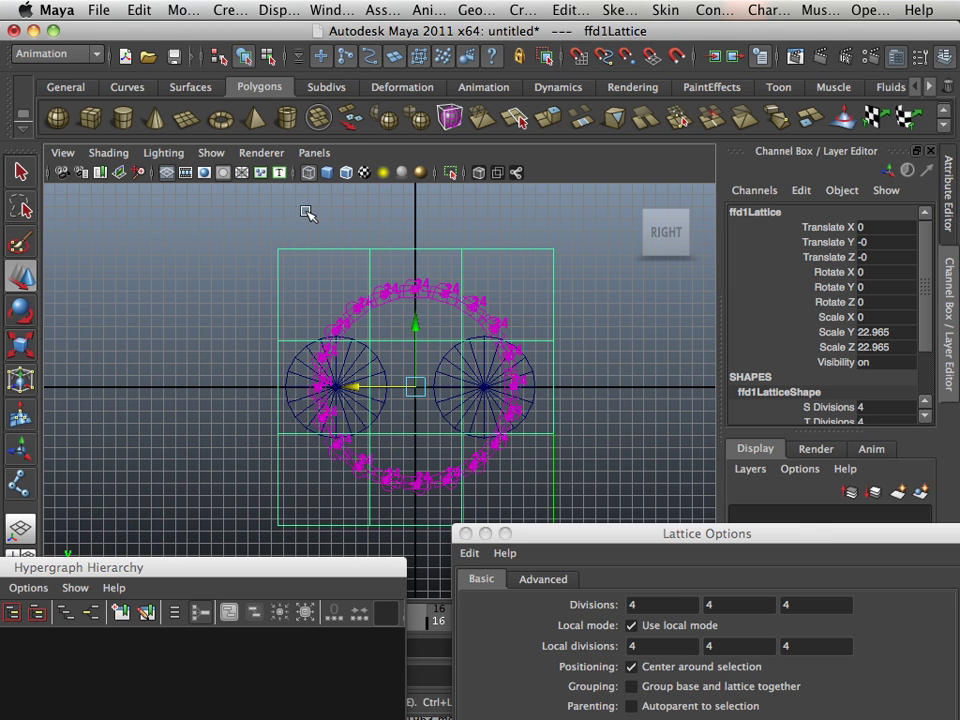
# Move the lattice's end column of points on the positive Z side outward to stretch the tread past that wheel.
pyautogui.click(303, 243)
pyautogui.click(292, 249)
pyautogui.moveTo(298, 253); pyautogui.dragTo(291, 219, button='right')
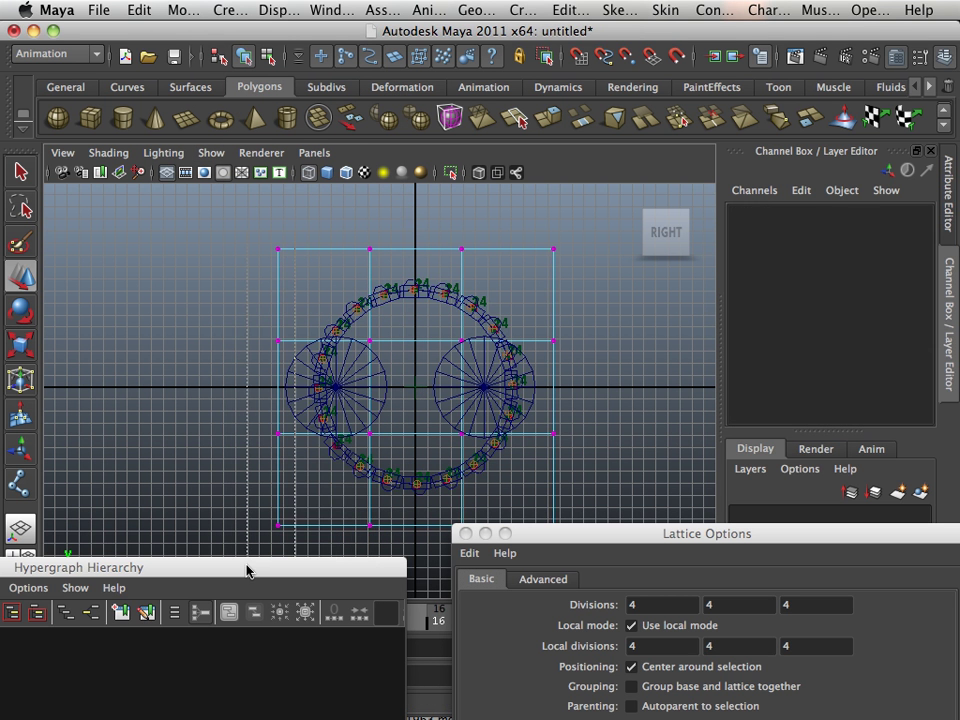
pyautogui.moveTo(247, 566); pyautogui.dragTo(246, 556)
pyautogui.moveTo(217, 384); pyautogui.dragTo(148, 374)
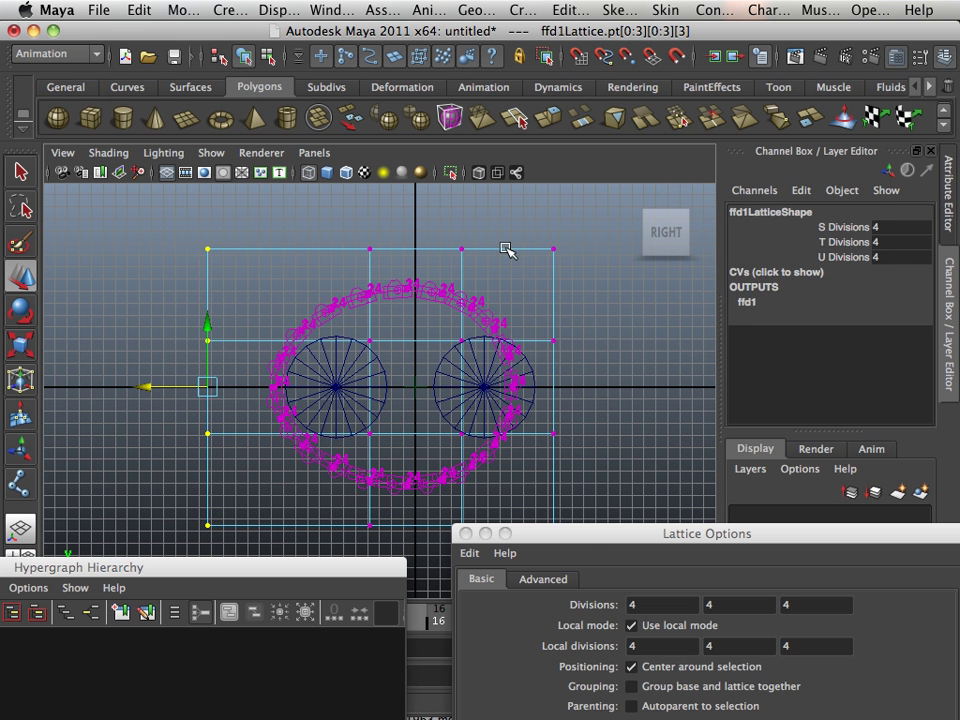
# Move the lattice's end column of points on the negative Z side outward so the tread encloses the other wheel.
pyautogui.click(483, 418)
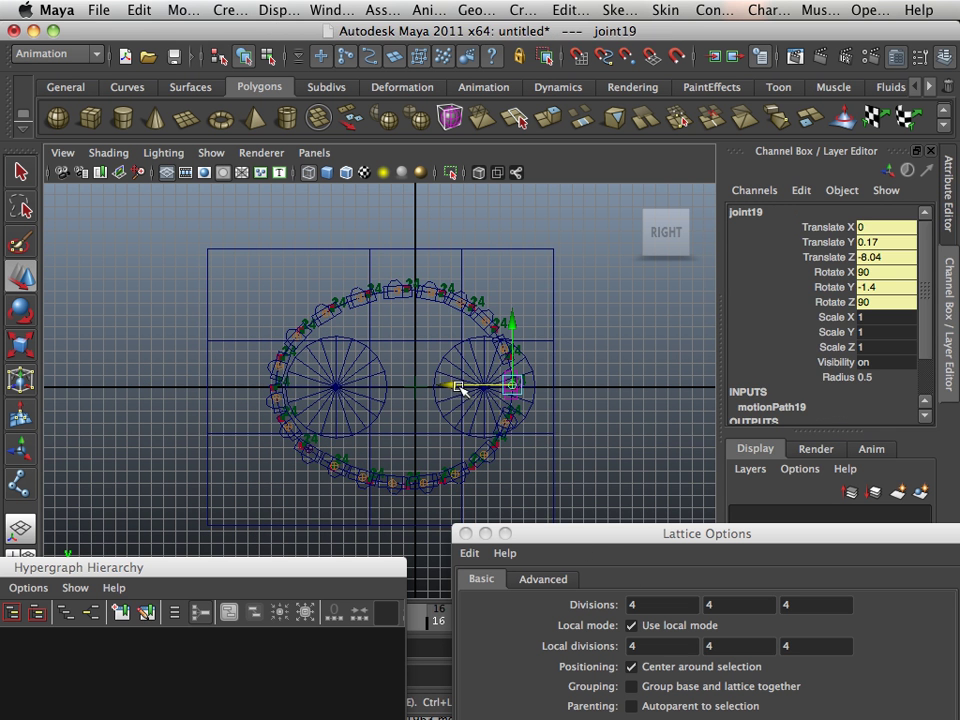
pyautogui.click(550, 299)
pyautogui.click(553, 275)
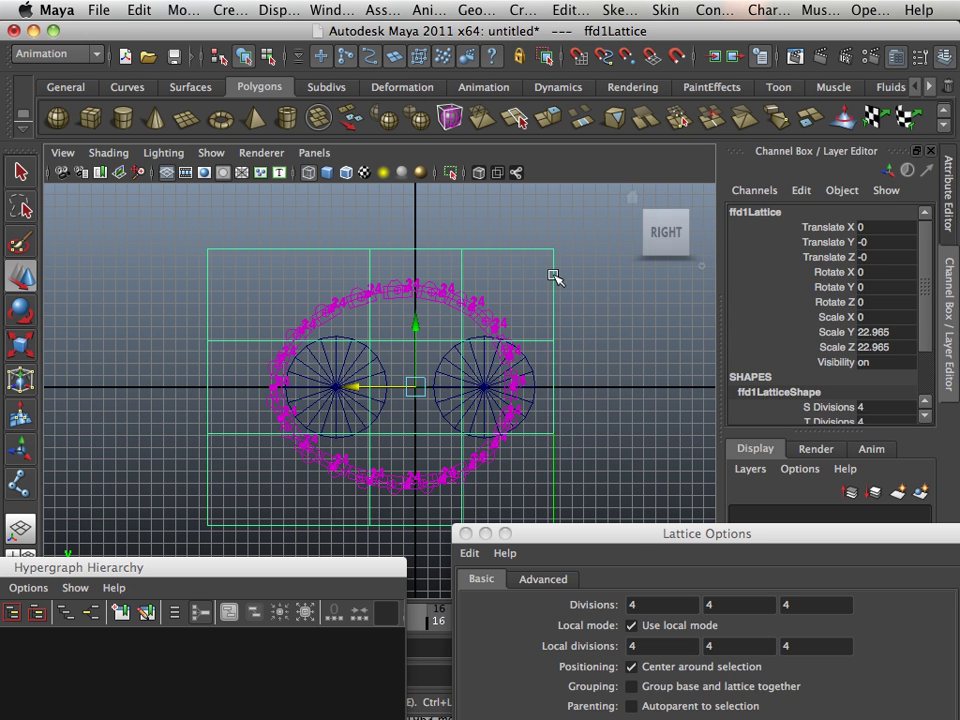
pyautogui.moveTo(553, 275); pyautogui.dragTo(546, 225, button='right')
pyautogui.moveTo(534, 214); pyautogui.dragTo(596, 557)
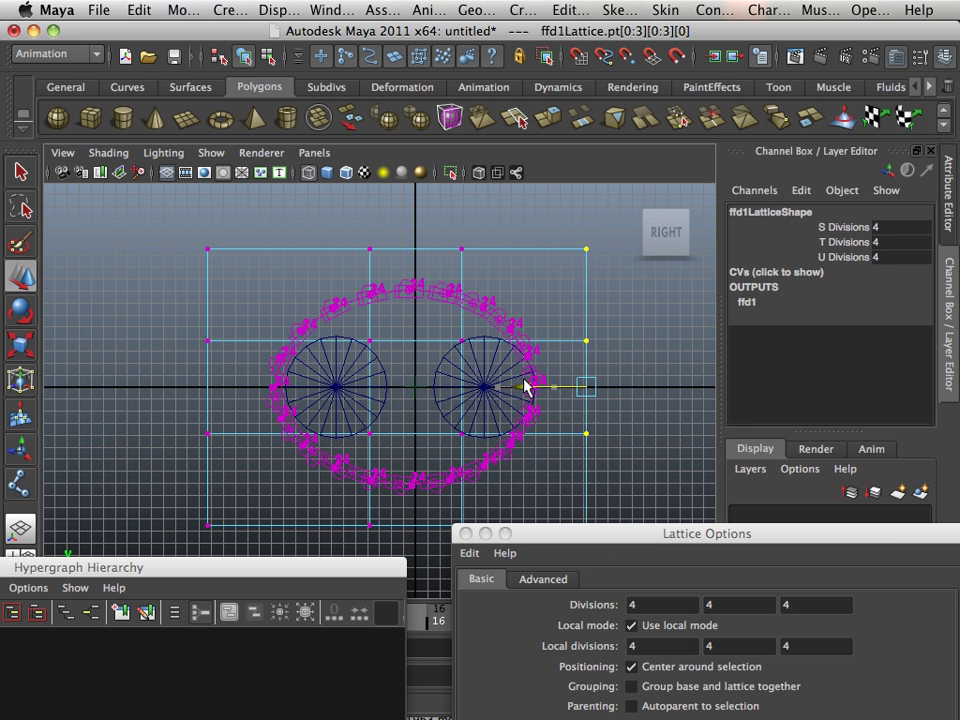
pyautogui.moveTo(527, 387); pyautogui.dragTo(545, 387)
# Select all the lattice points and scale them down vertically to flatten the tread towards the wheels' height.
pyautogui.moveTo(170, 246); pyautogui.dragTo(329, 248)
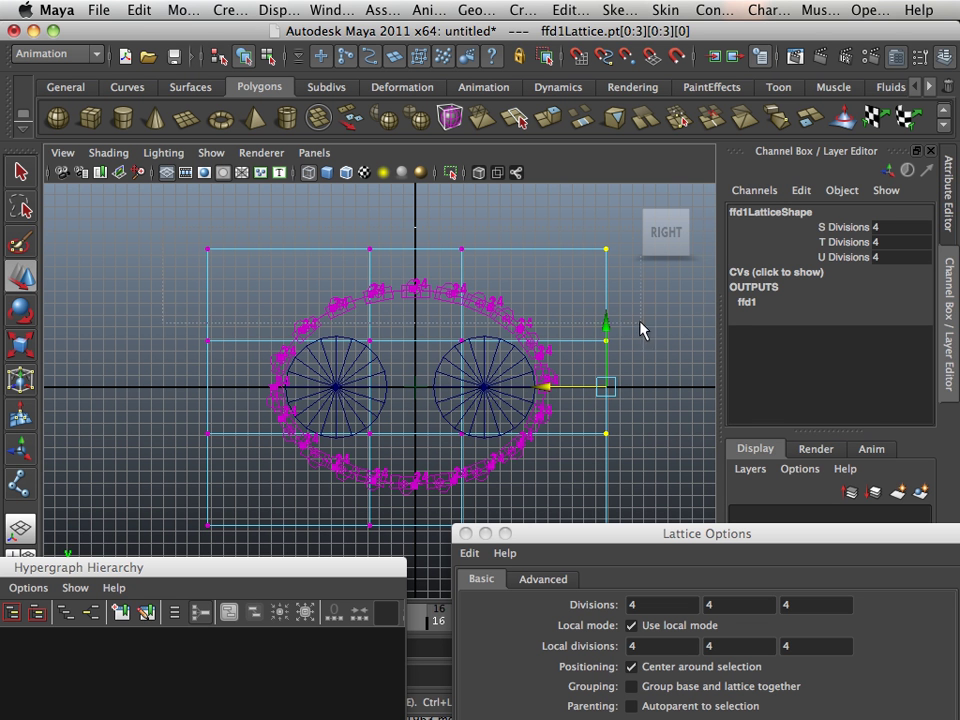
pyautogui.moveTo(641, 330); pyautogui.dragTo(660, 553)
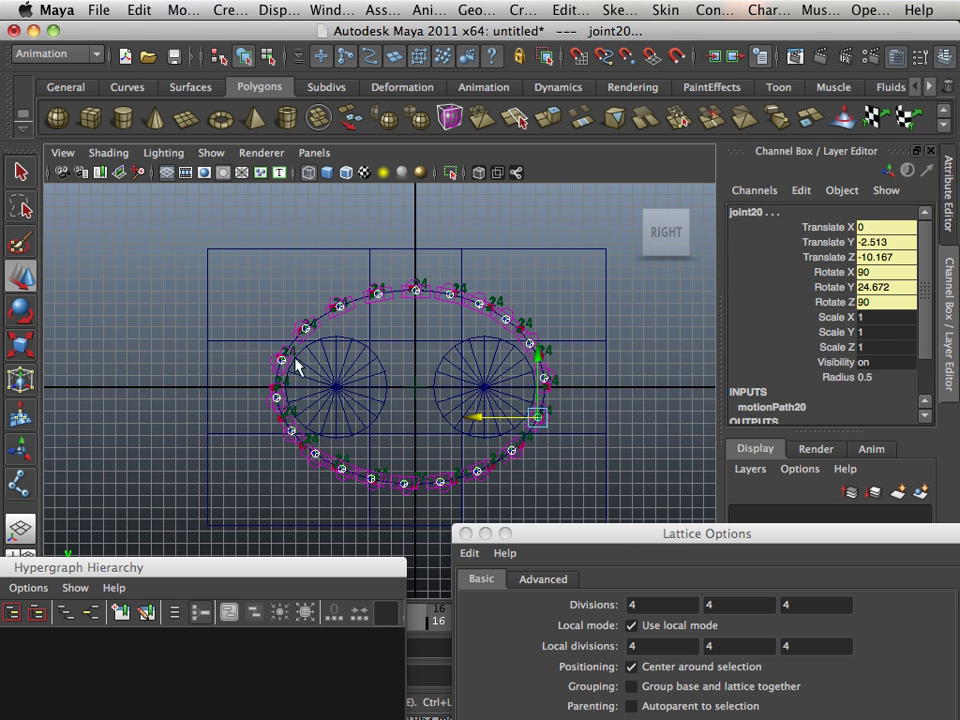
pyautogui.click(295, 252)
pyautogui.moveTo(292, 248); pyautogui.dragTo(285, 203, button='right')
pyautogui.moveTo(190, 228); pyautogui.dragTo(640, 318)
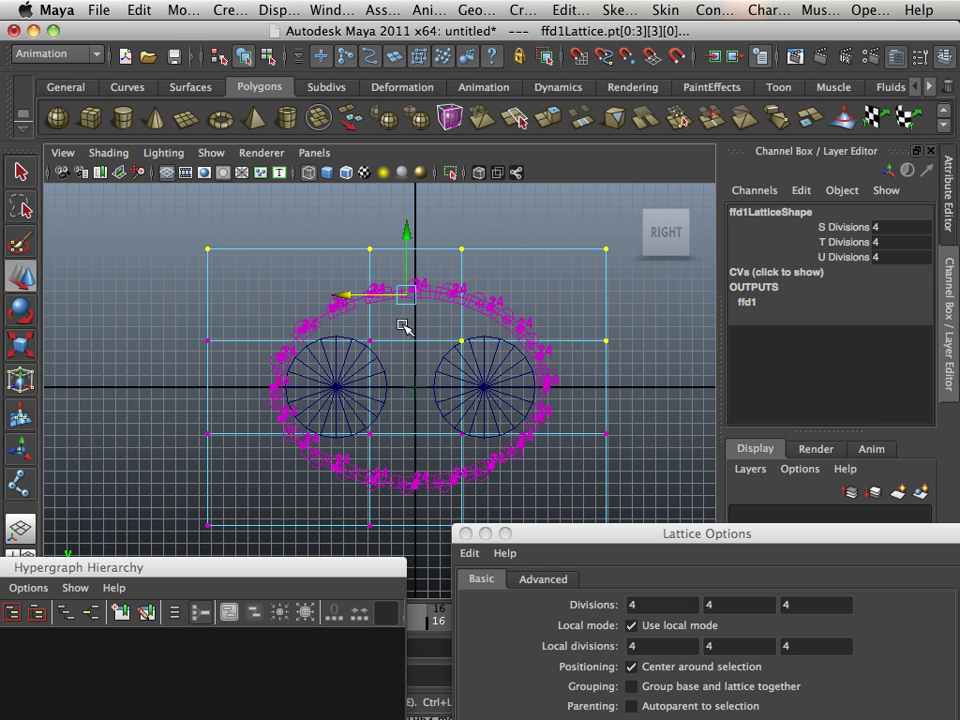
pyautogui.keyDown('shift'); pyautogui.moveTo(160, 372); pyautogui.dragTo(162, 374); pyautogui.keyUp('shift')
pyautogui.keyDown('alt'); pyautogui.moveTo(246, 420); pyautogui.dragTo(315, 318, button='middle'); pyautogui.keyUp('alt')
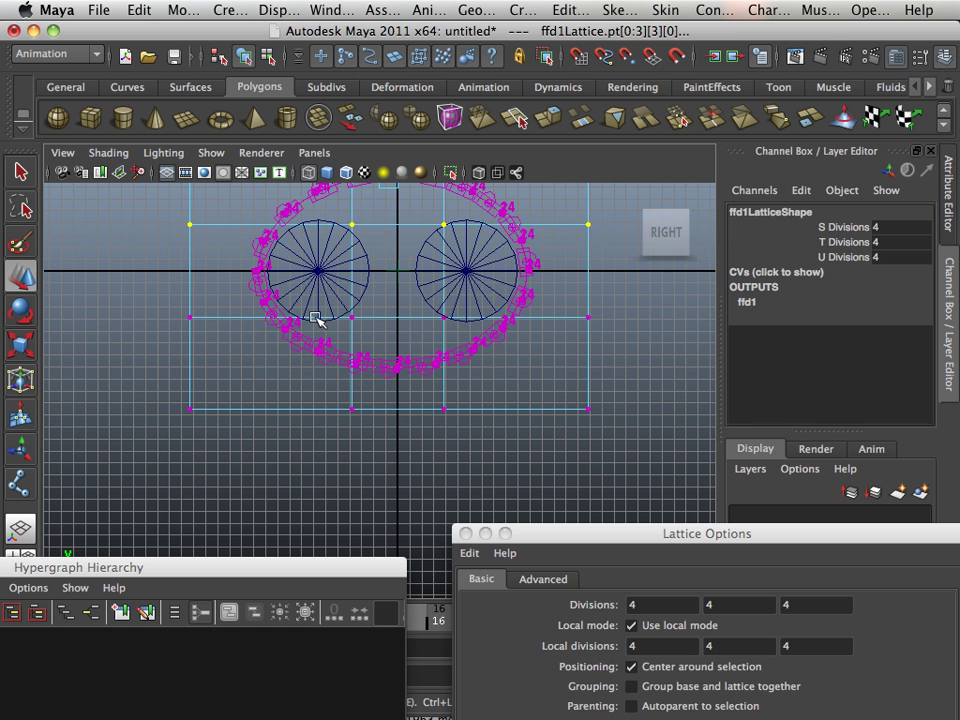
pyautogui.keyDown('shift'); pyautogui.moveTo(340, 315); pyautogui.dragTo(568, 321); pyautogui.keyUp('shift')
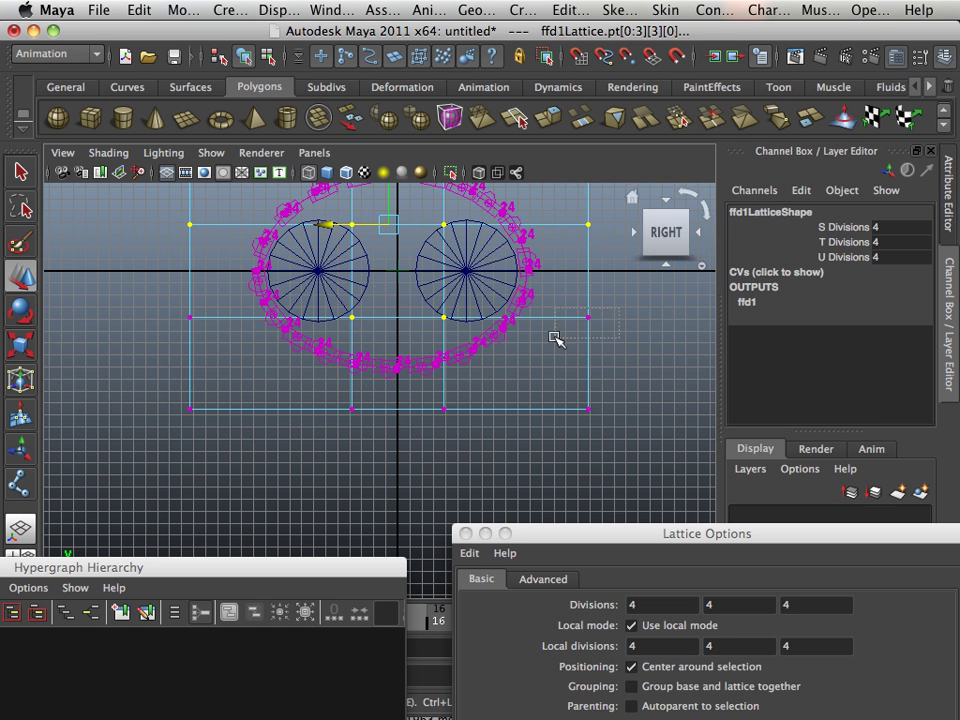
pyautogui.keyDown('shift'); pyautogui.moveTo(210, 300); pyautogui.dragTo(160, 345); pyautogui.keyUp('shift')
pyautogui.keyDown('shift'); pyautogui.moveTo(220, 405); pyautogui.dragTo(262, 438); pyautogui.keyUp('shift')
pyautogui.keyDown('shift'); pyautogui.moveTo(291, 393); pyautogui.dragTo(614, 459); pyautogui.keyUp('shift')
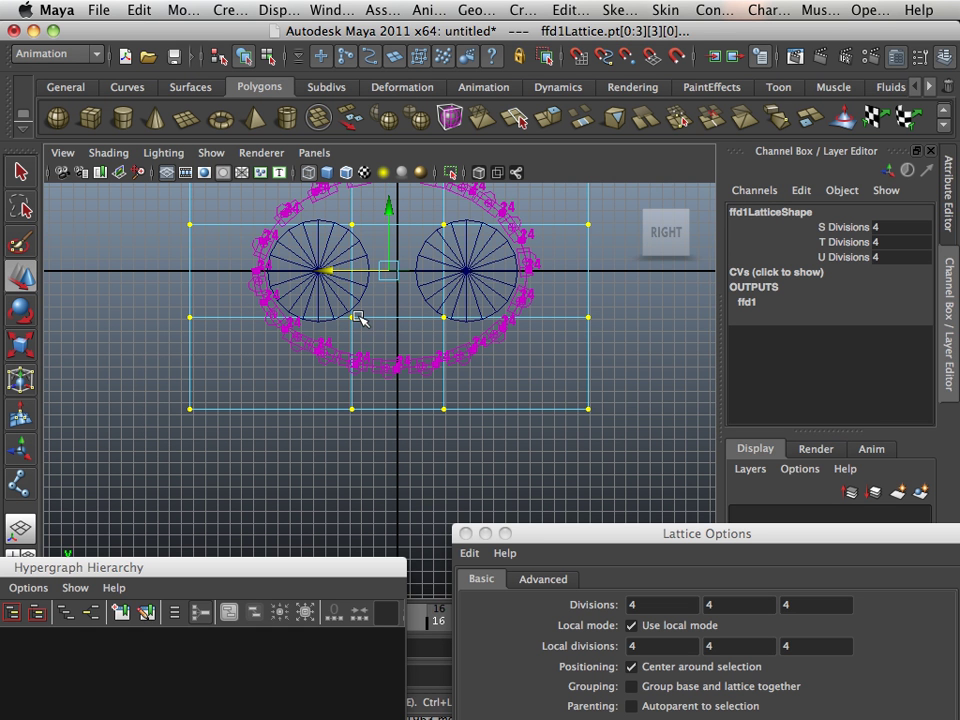
pyautogui.keyDown('alt'); pyautogui.moveTo(360, 321); pyautogui.dragTo(317, 407, button='middle'); pyautogui.keyUp('alt')
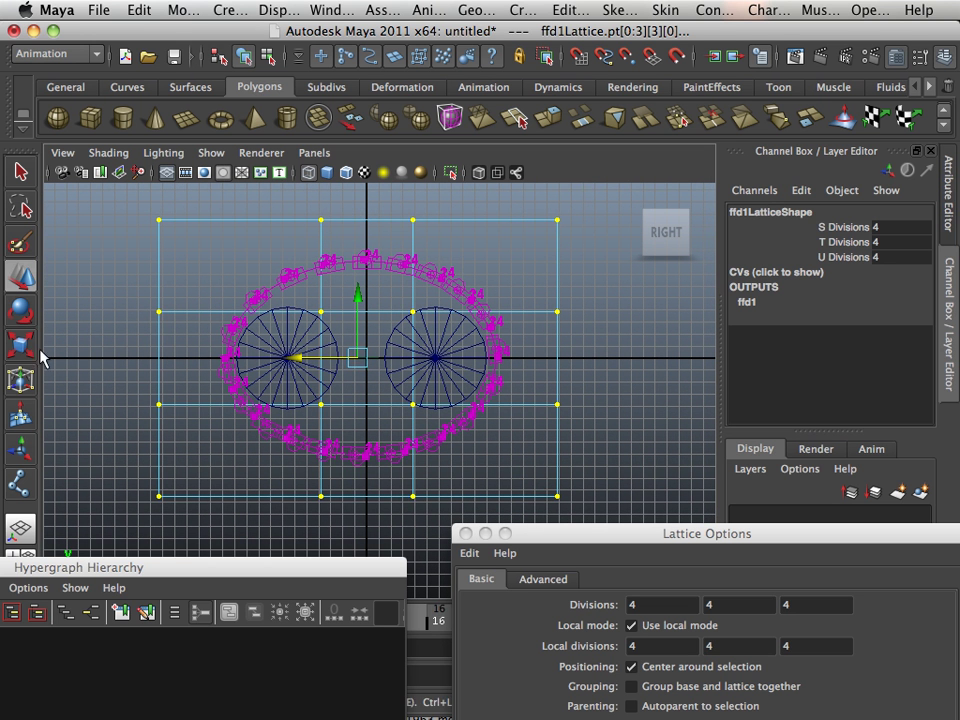
pyautogui.press('r')
pyautogui.moveTo(358, 273); pyautogui.dragTo(357, 301)
pyautogui.keyDown('alt'); pyautogui.moveTo(353, 274); pyautogui.dragTo(257, 321, button='middle'); pyautogui.keyUp('alt')
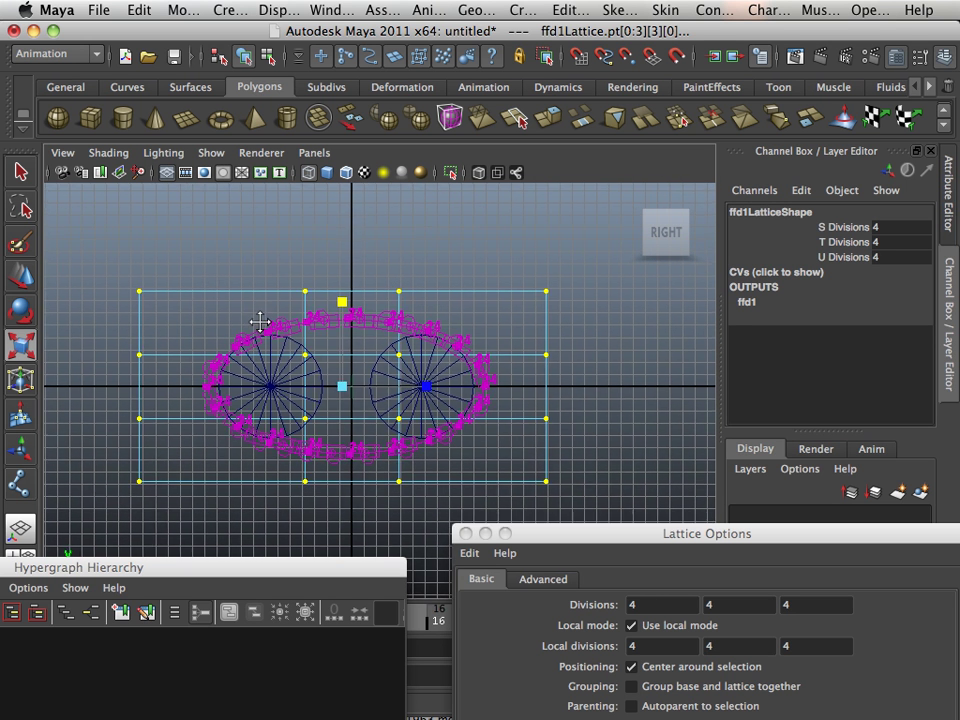
# Move the lattice's two upper corner point rows up and outward to pull the tread away from the tops of the wheels.
pyautogui.click(138, 290)
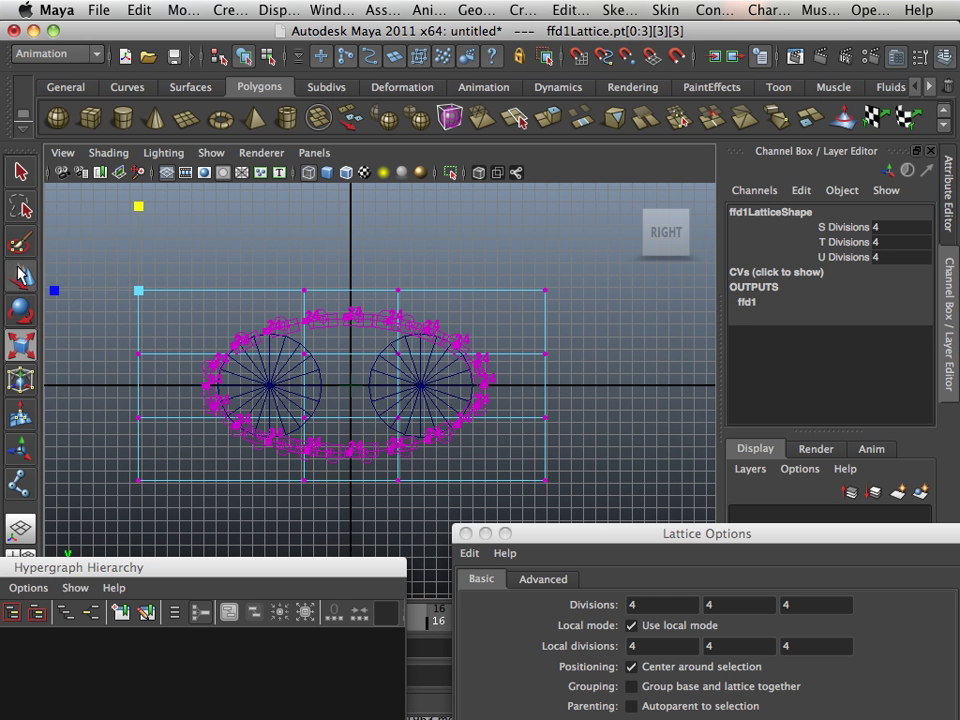
pyautogui.press('w')
pyautogui.moveTo(137, 289); pyautogui.dragTo(108, 252)
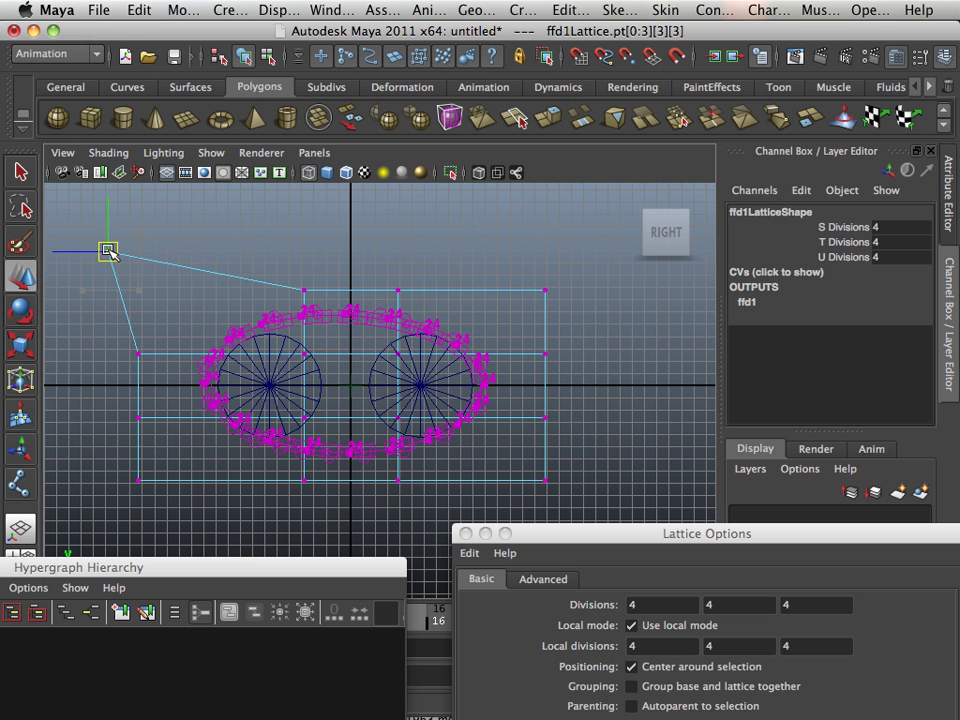
pyautogui.moveTo(502, 276); pyautogui.dragTo(597, 318)
pyautogui.moveTo(545, 290); pyautogui.dragTo(566, 253)
# Move the lattice's two lower corner point rows down and outward to clear the wheels' undersides, and clear the selection.
pyautogui.click(545, 480)
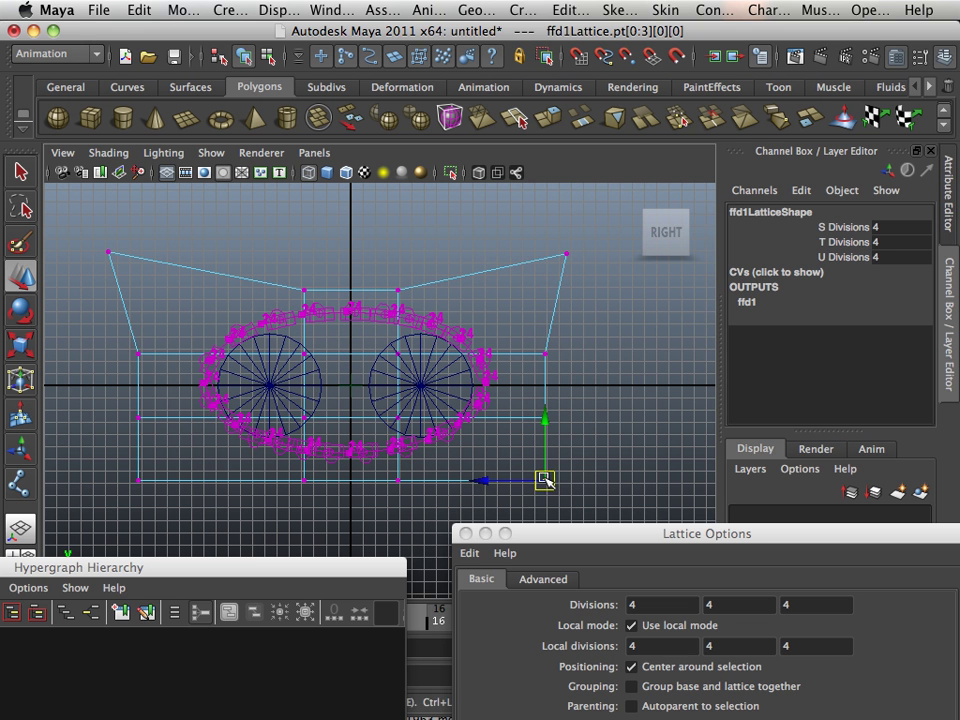
pyautogui.moveTo(546, 480); pyautogui.dragTo(551, 538)
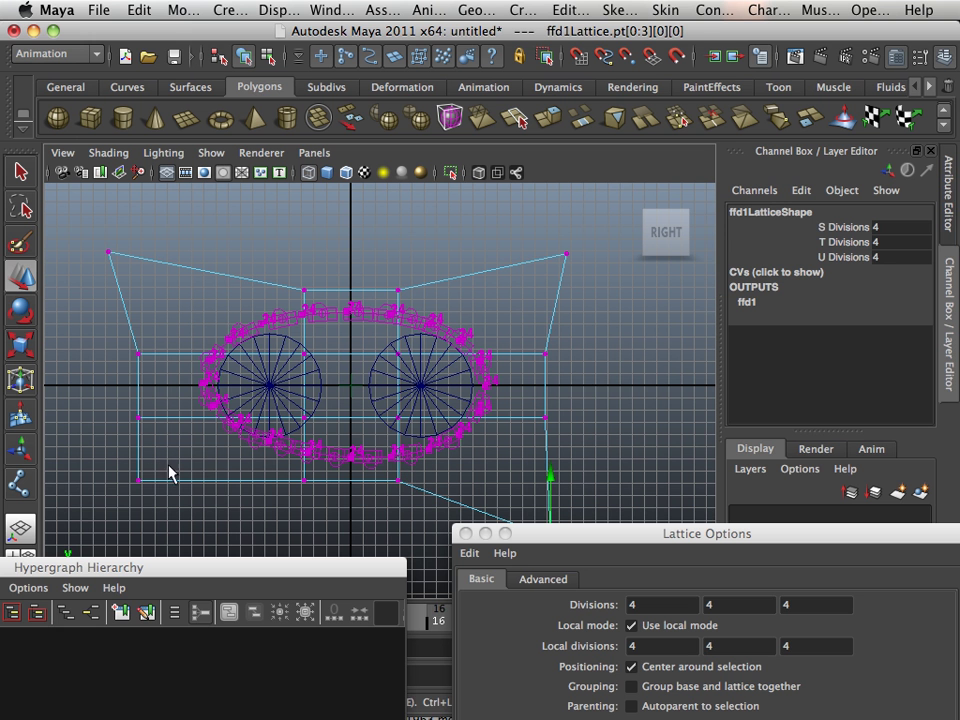
pyautogui.moveTo(170, 473); pyautogui.dragTo(118, 522)
pyautogui.scroll(5, 231, 446)
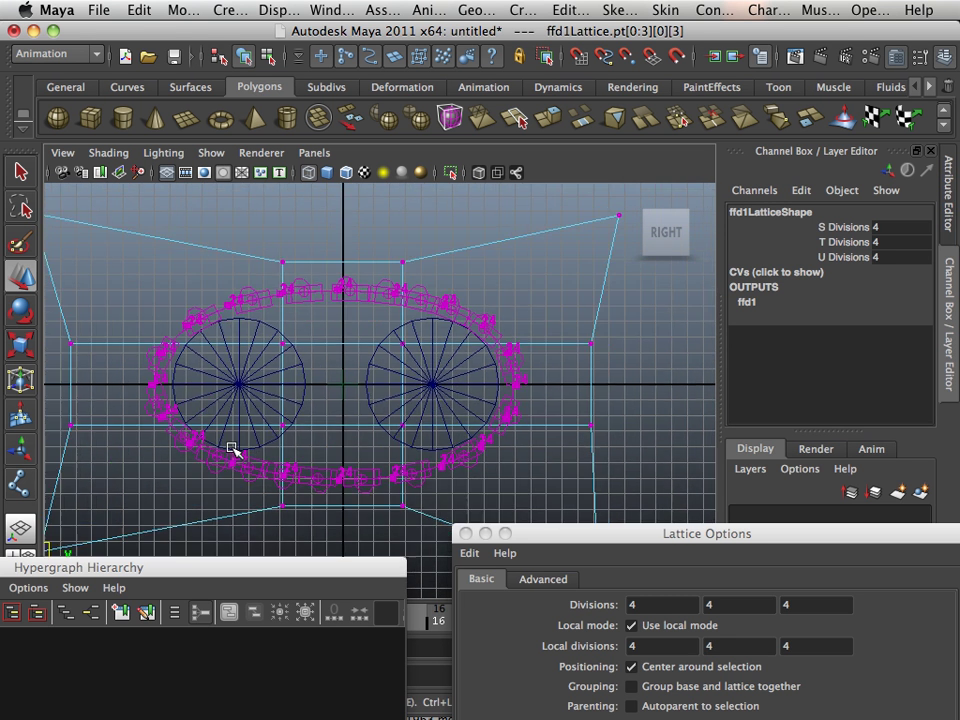
pyautogui.keyDown('alt'); pyautogui.moveTo(258, 416); pyautogui.dragTo(267, 374, button='middle'); pyautogui.keyUp('alt')
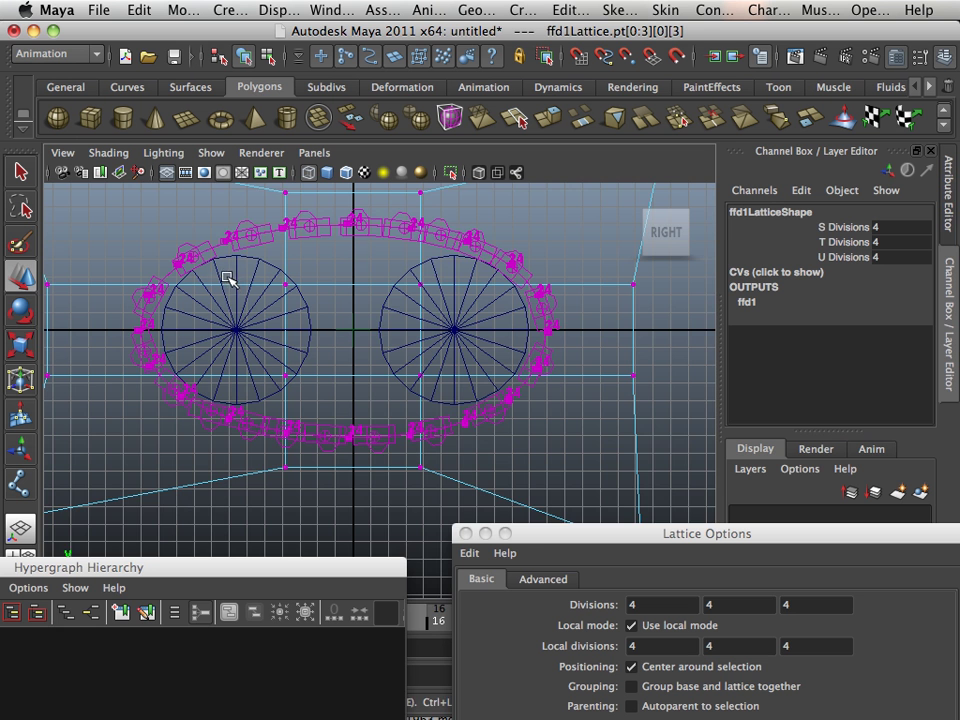
pyautogui.moveTo(232, 285)
pyautogui.keyDown('alt'); pyautogui.mouseDown(button='middle')
pyautogui.moveTo(229, 311)
pyautogui.moveTo(242, 279)
pyautogui.mouseUp(button='middle'); pyautogui.keyUp('alt')
pyautogui.scroll(-1, 242, 279)
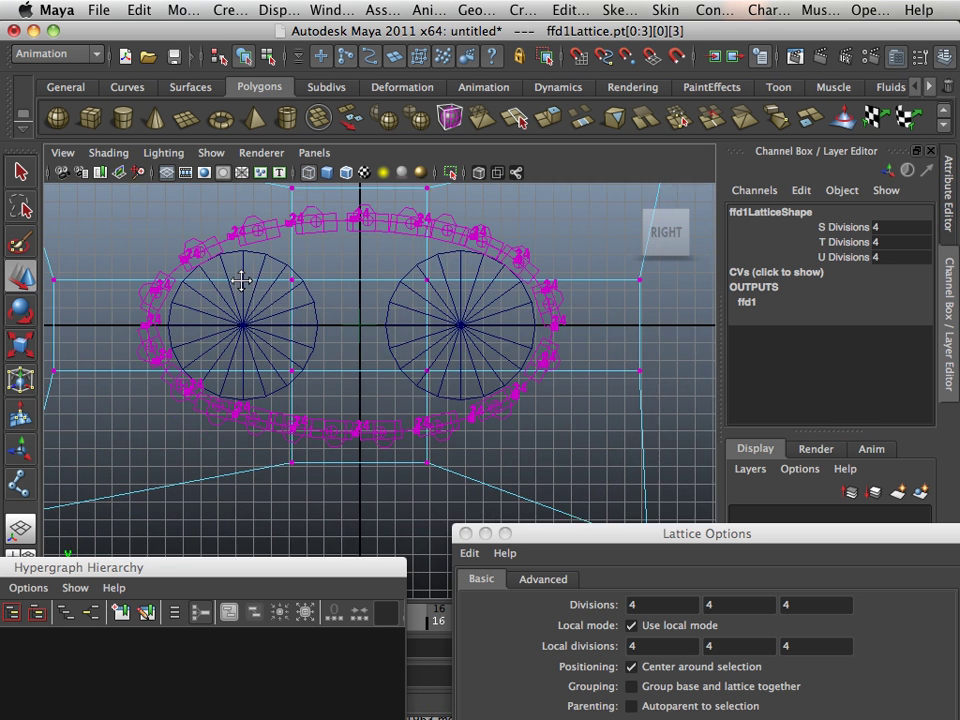
pyautogui.scroll(-1, 263, 310)
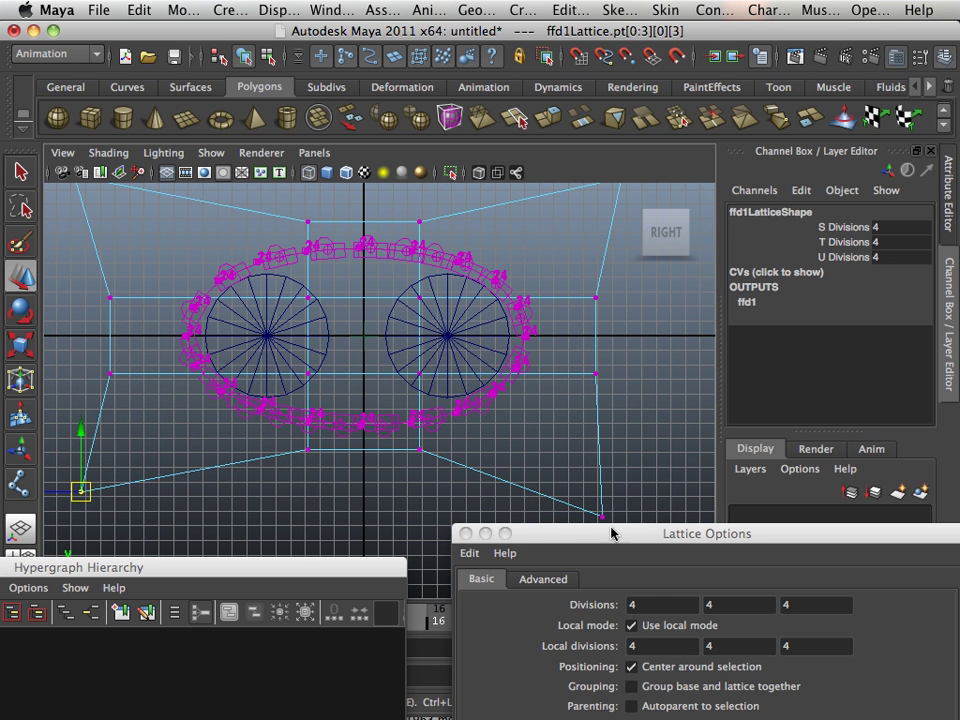
pyautogui.click(336, 536)
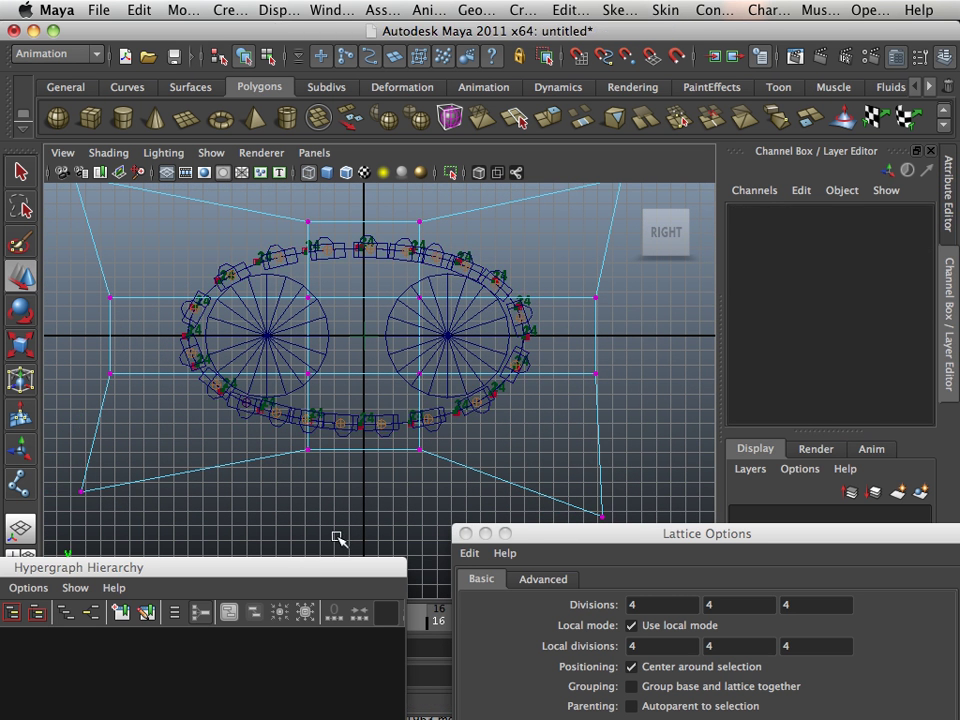
# Hide all object types in the side view except NURBS curves to isolate the tread's path curves.
pyautogui.scroll(-3, 315, 493)
pyautogui.moveTo(249, 571); pyautogui.dragTo(421, 555)
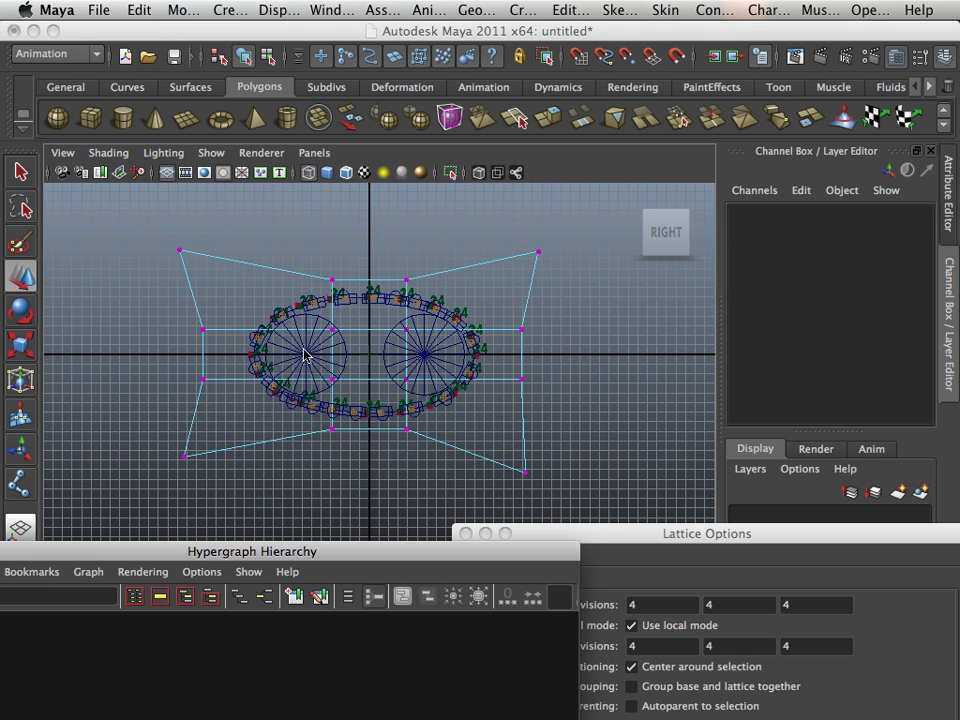
pyautogui.click(211, 152)
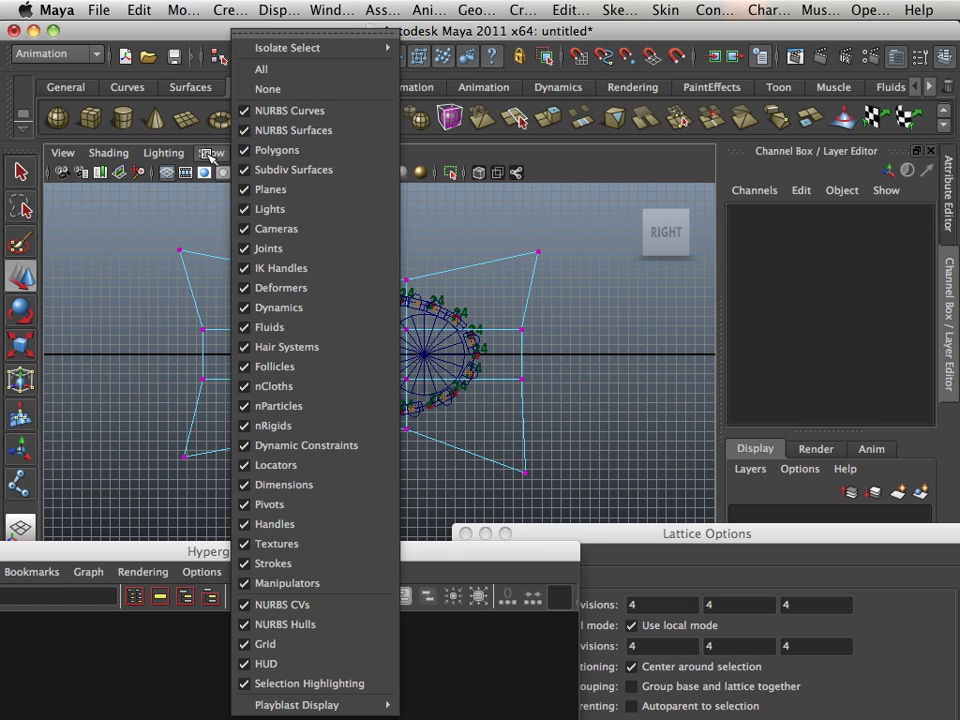
pyautogui.click(258, 89)
pyautogui.click(211, 152)
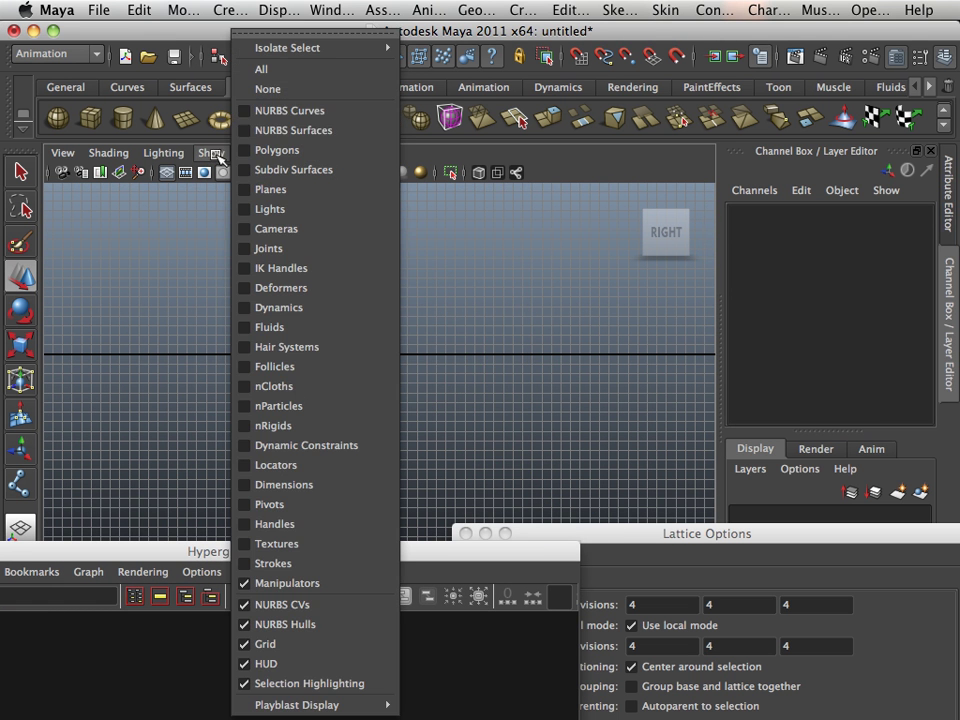
pyautogui.click(260, 110)
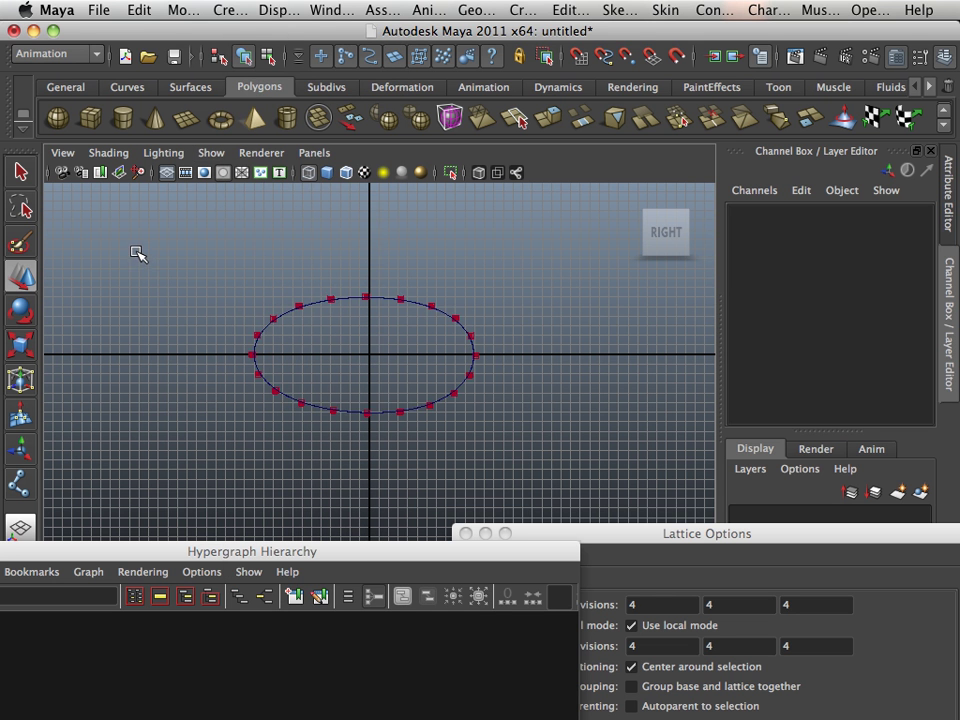
# Delete the history of all path curves to bake in the lattice shape, and show all object types again.
pyautogui.moveTo(230, 323); pyautogui.dragTo(523, 484)
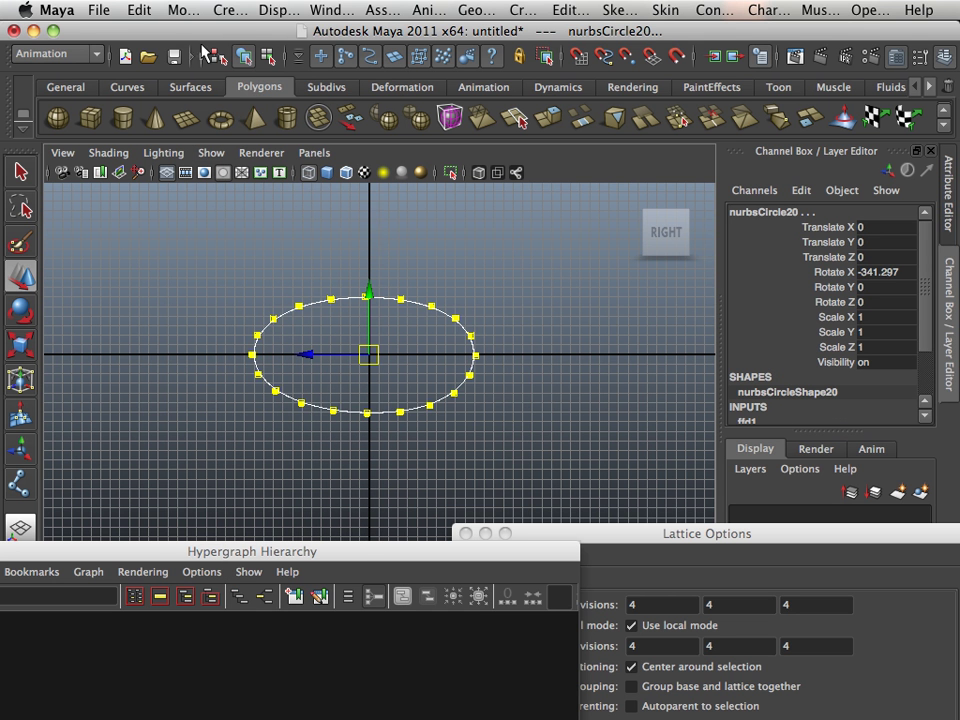
pyautogui.click(139, 10)
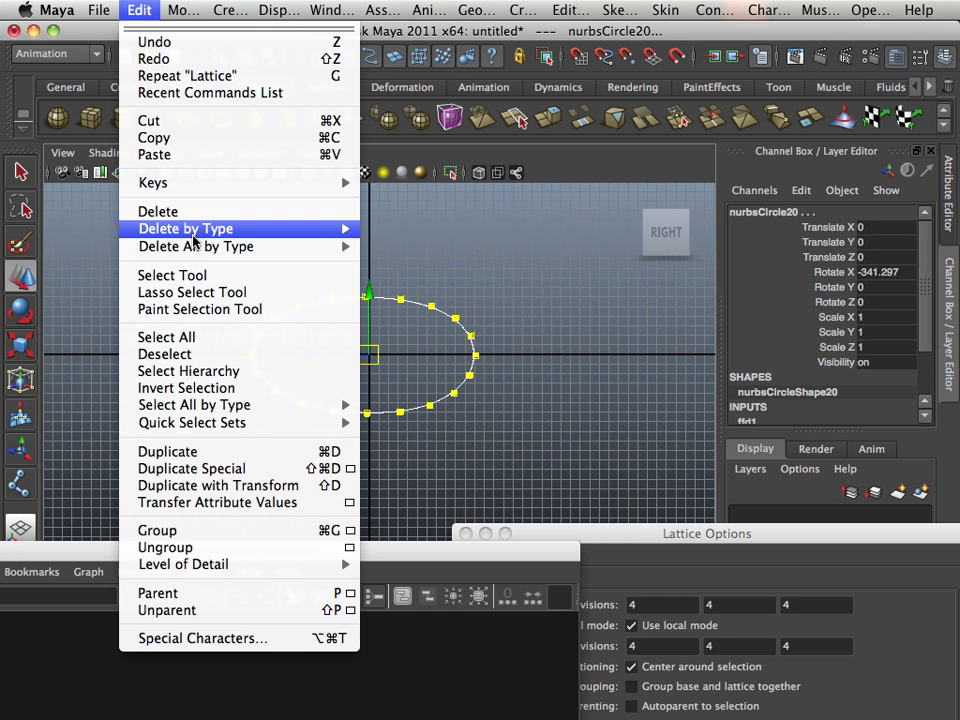
pyautogui.moveTo(195, 230)
pyautogui.click(402, 238)
pyautogui.click(210, 152)
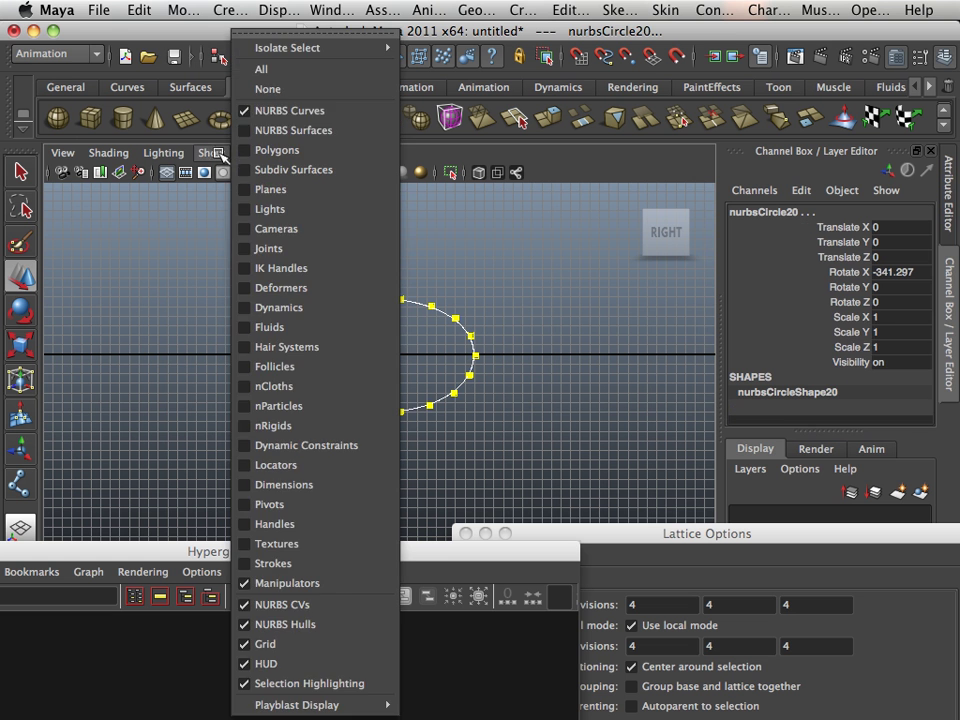
pyautogui.click(272, 75)
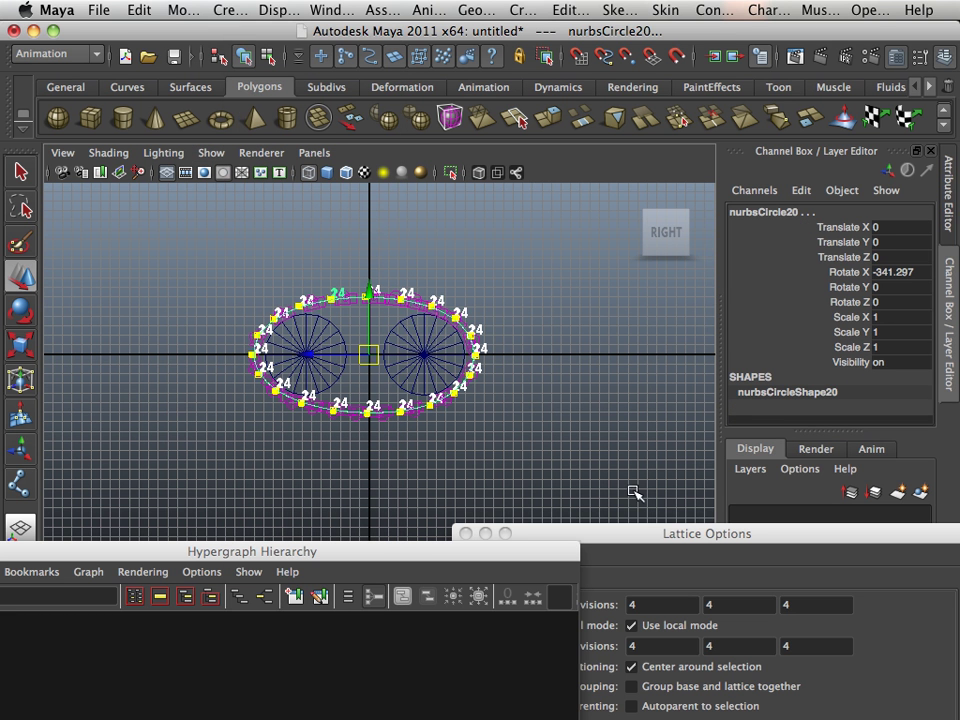
# Play the animation over the 24-frame range to check how the tread travels around the two wheels.
pyautogui.moveTo(706, 537); pyautogui.dragTo(540, 681)
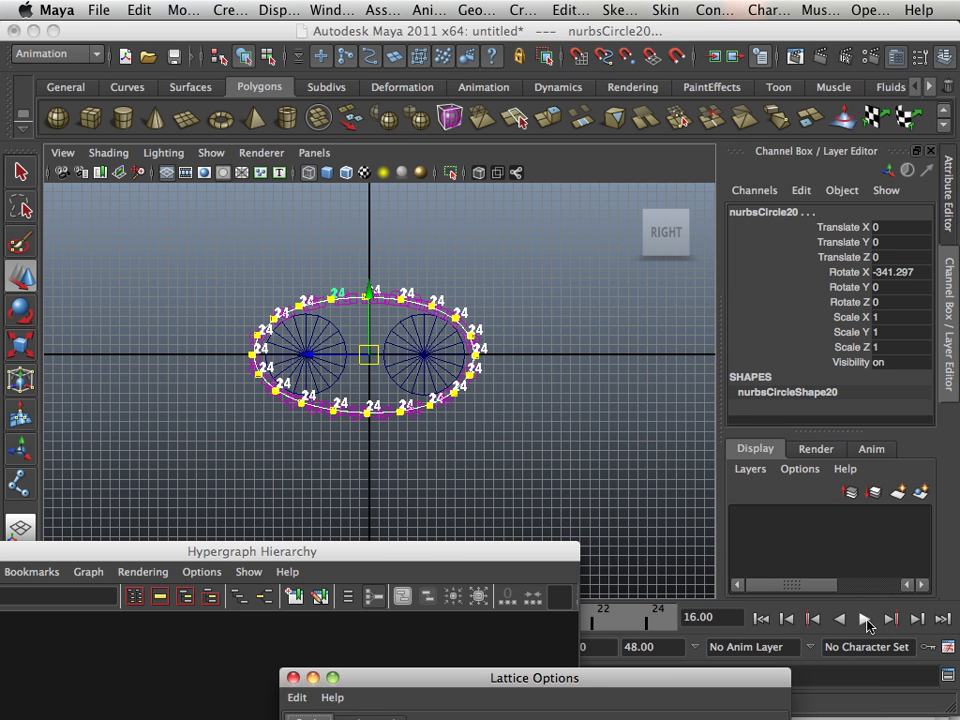
pyautogui.click(866, 619)
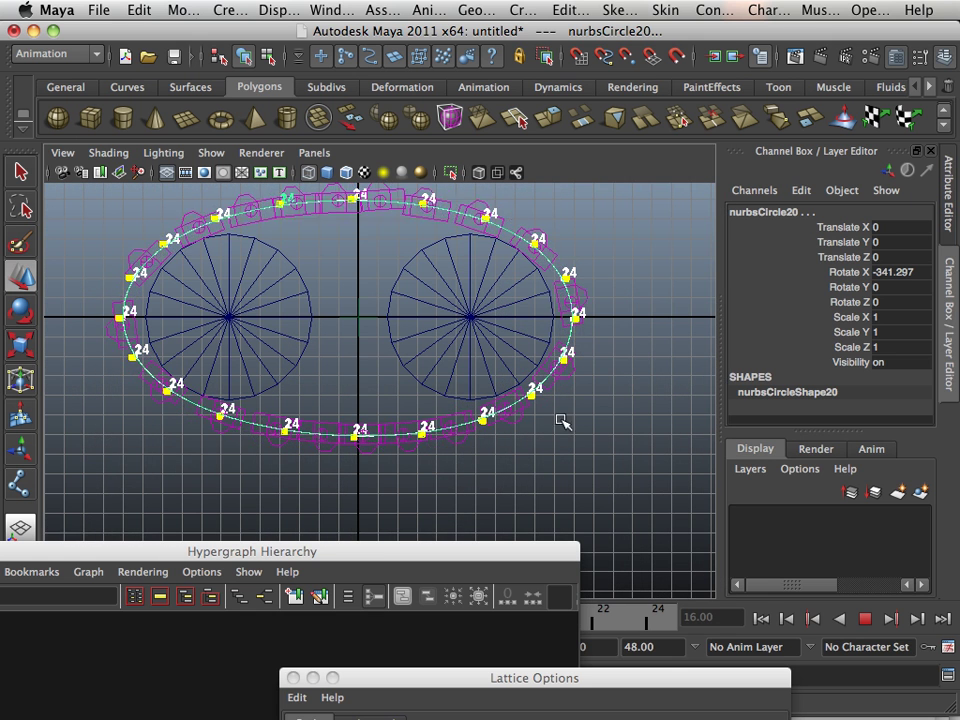
pyautogui.click(862, 620)
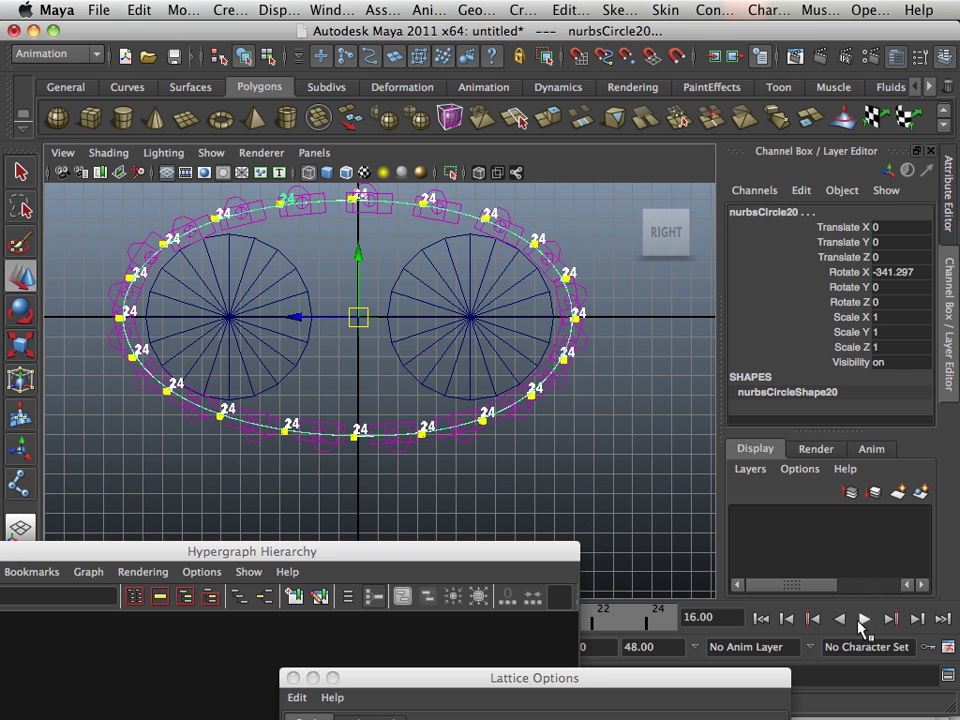
pyautogui.moveTo(443, 558); pyautogui.dragTo(261, 677)
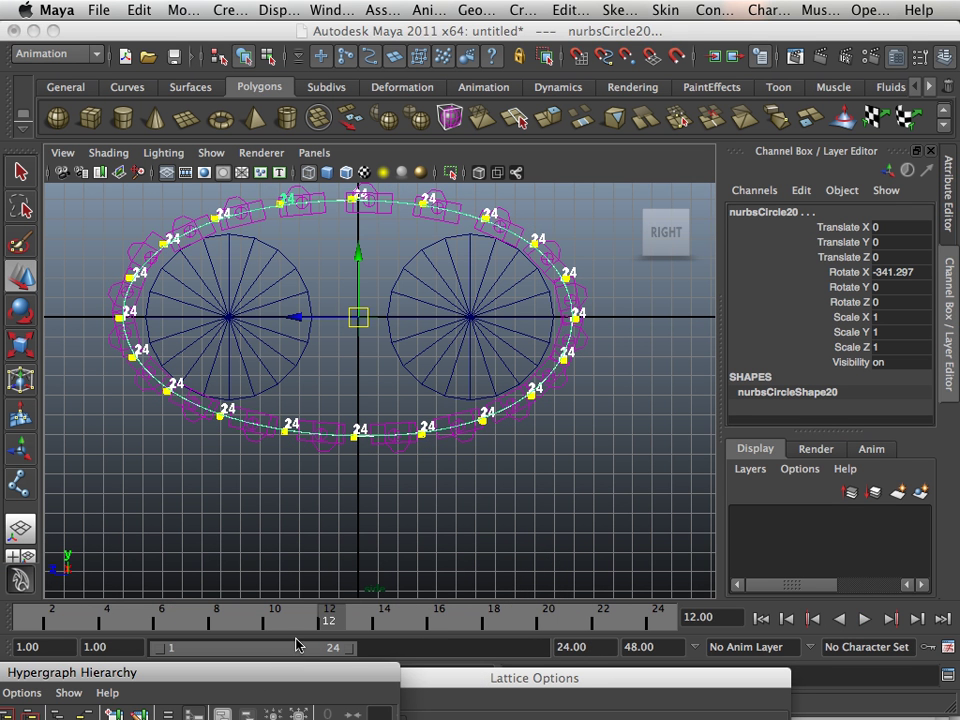
pyautogui.hotkey('alt', 'v')
pyautogui.hotkey('alt', 'v')
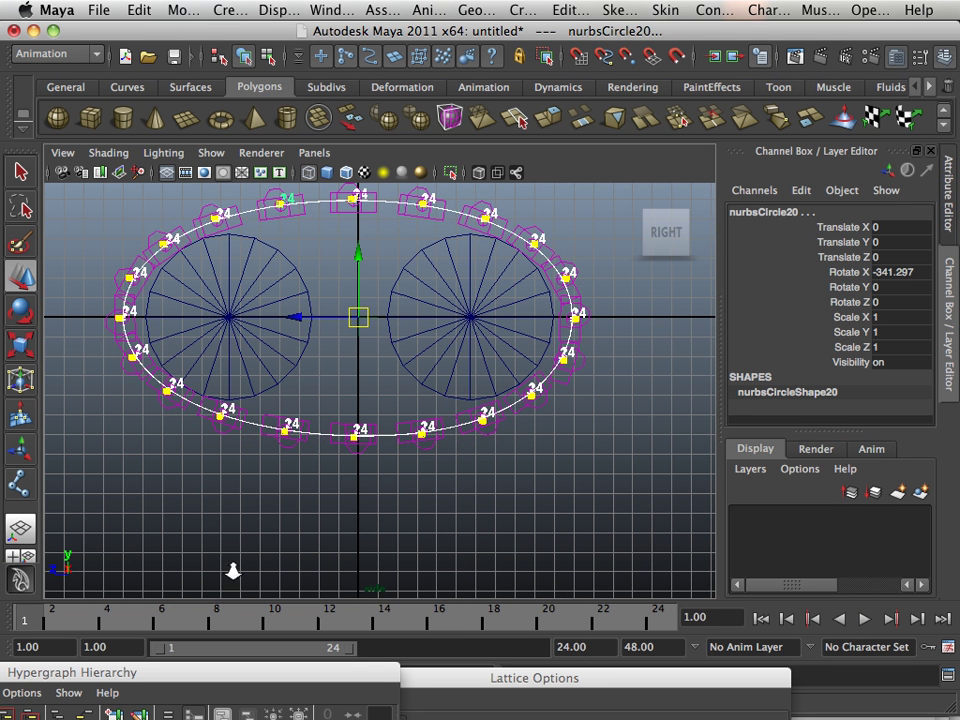
pyautogui.scroll(-2, 231, 568)
pyautogui.keyDown('alt'); pyautogui.moveTo(75, 576); pyautogui.dragTo(155, 548, button='middle'); pyautogui.keyUp('alt')
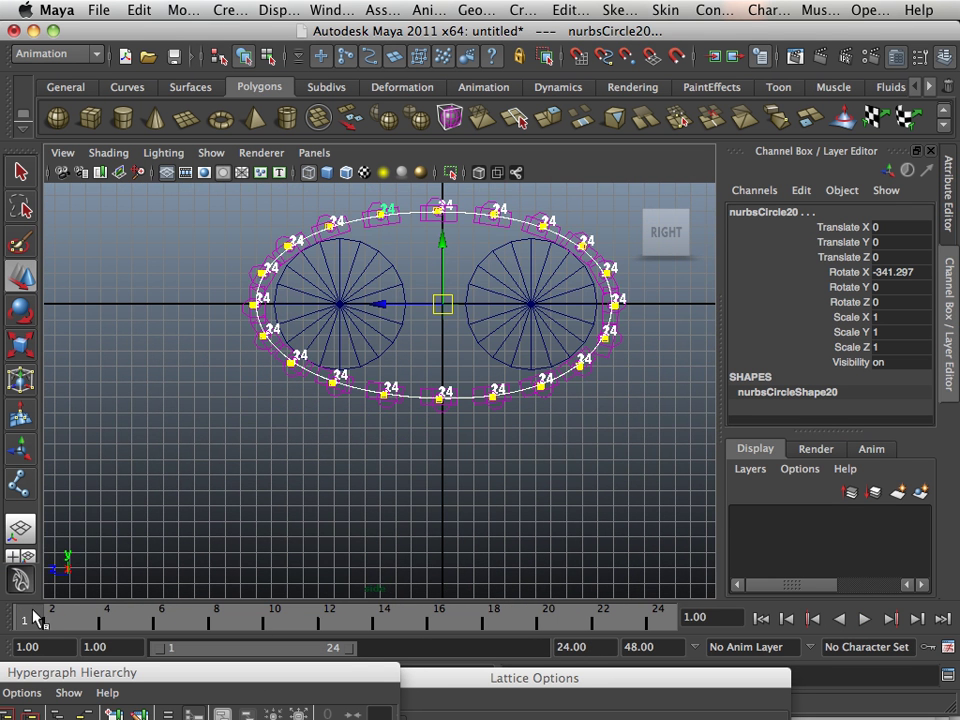
pyautogui.hotkey('alt', 'v')
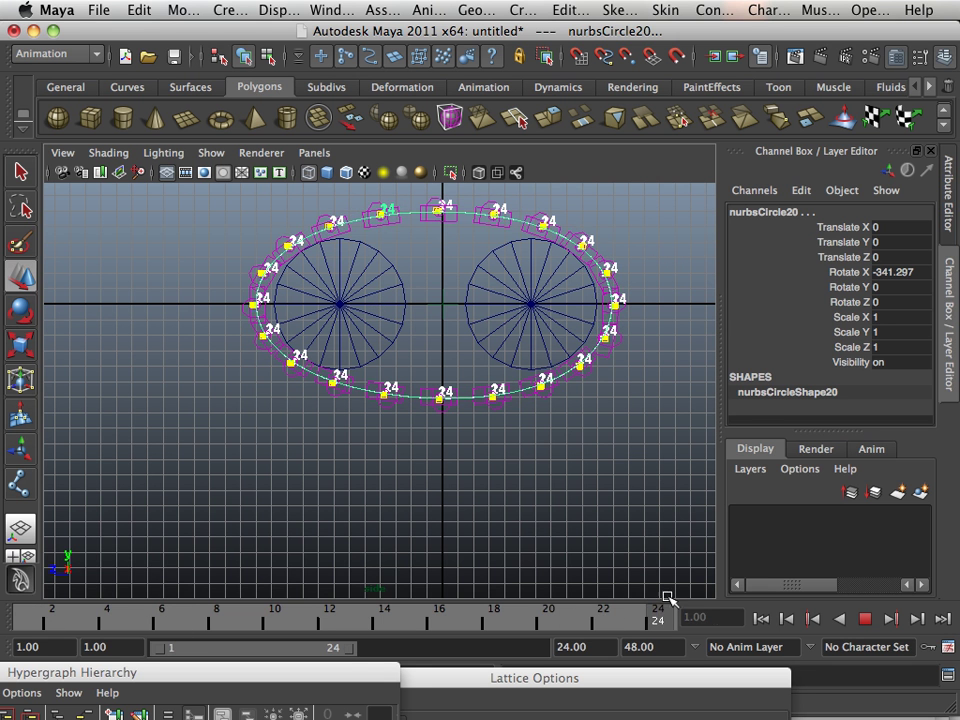
pyautogui.hotkey('alt', 'v')
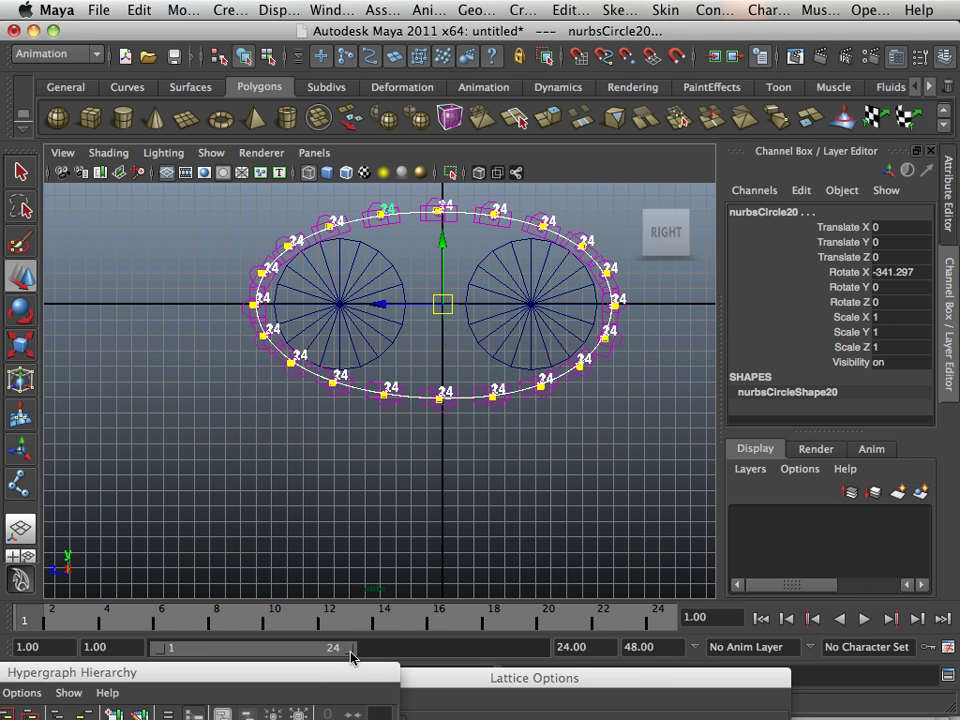
# Extend the playback range to 48 frames and play the tread animation over it.
pyautogui.moveTo(352, 650); pyautogui.dragTo(576, 672)
pyautogui.hotkey('alt', 'v')
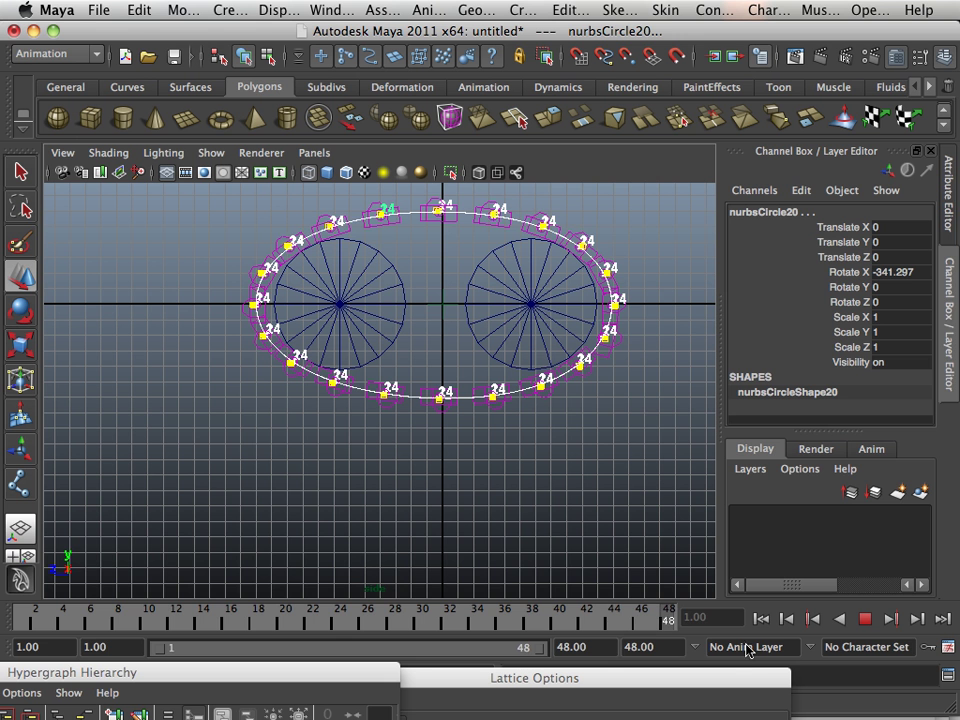
pyautogui.hotkey('alt', 'v')
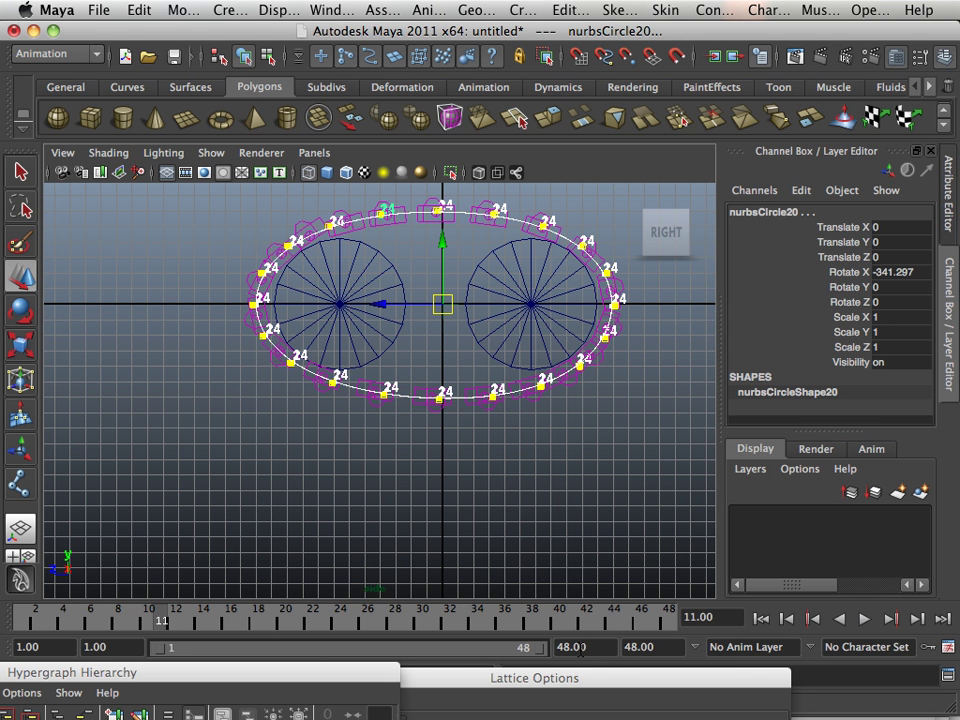
# Shorten the playback range back to 24 frames, replay the tread animation and return to frame 1.
pyautogui.moveTo(533, 650); pyautogui.dragTo(336, 633)
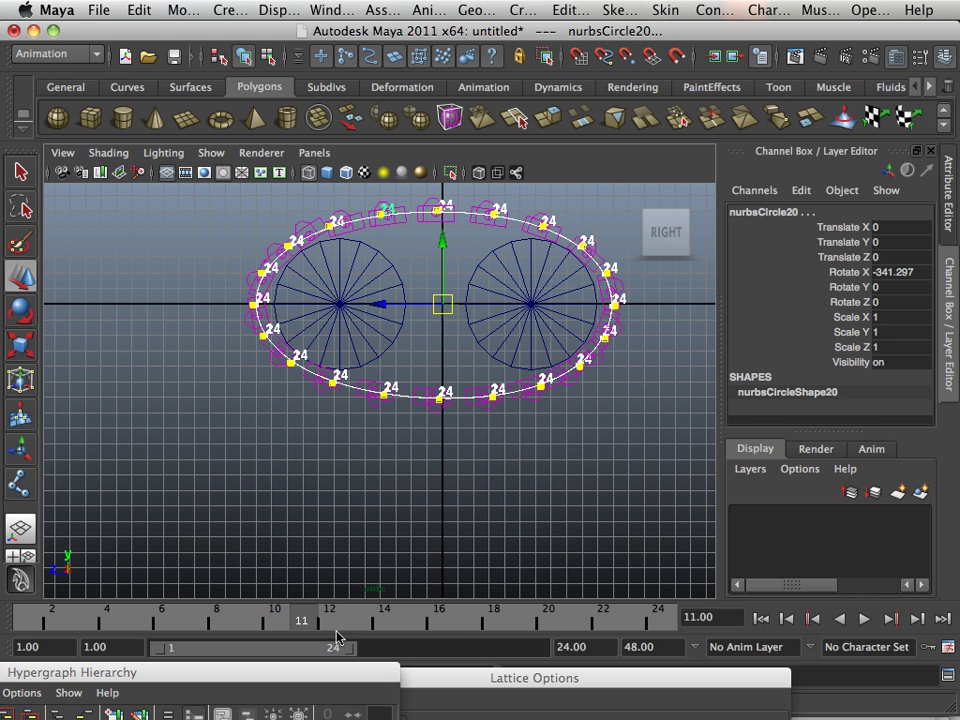
pyautogui.hotkey('alt', 'v')
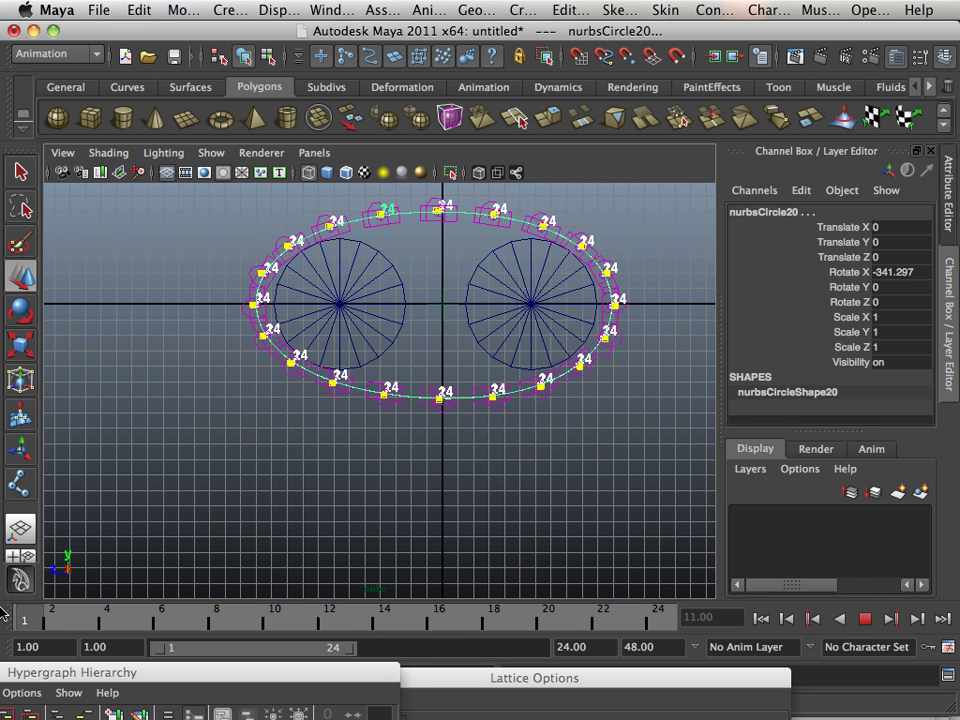
pyautogui.click(10, 614)
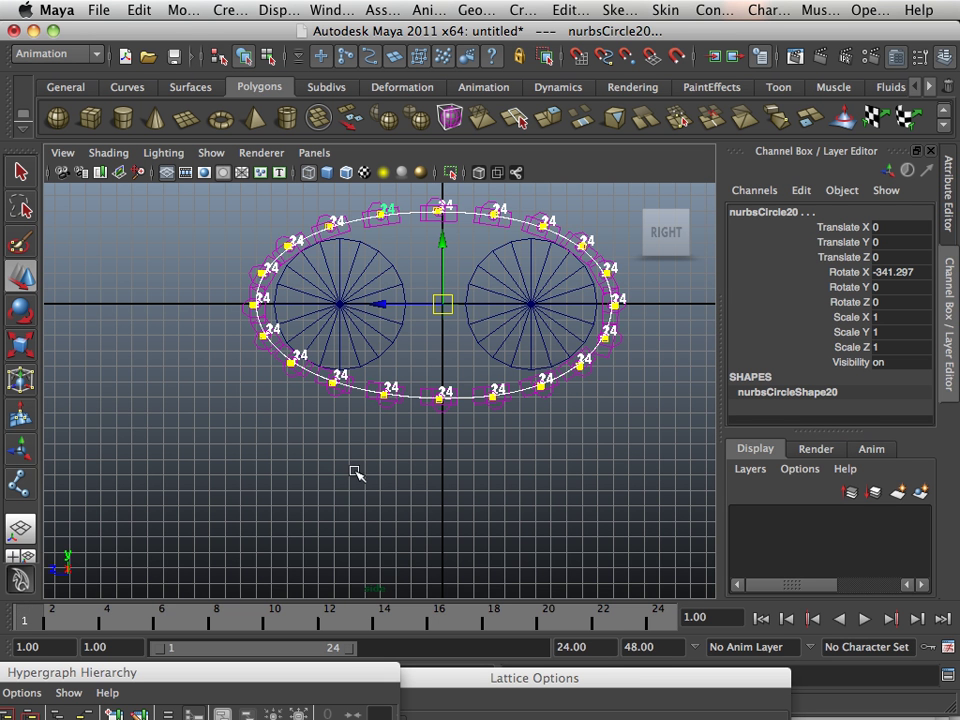
# Bring the Hypergraph Hierarchy into view and group all the selected NURBS path curves.
pyautogui.keyDown('alt'); pyautogui.moveTo(332, 499); pyautogui.dragTo(266, 559, button='middle'); pyautogui.keyUp('alt')
pyautogui.keyDown('alt'); pyautogui.moveTo(266, 559); pyautogui.dragTo(381, 588, button='right'); pyautogui.keyUp('alt')
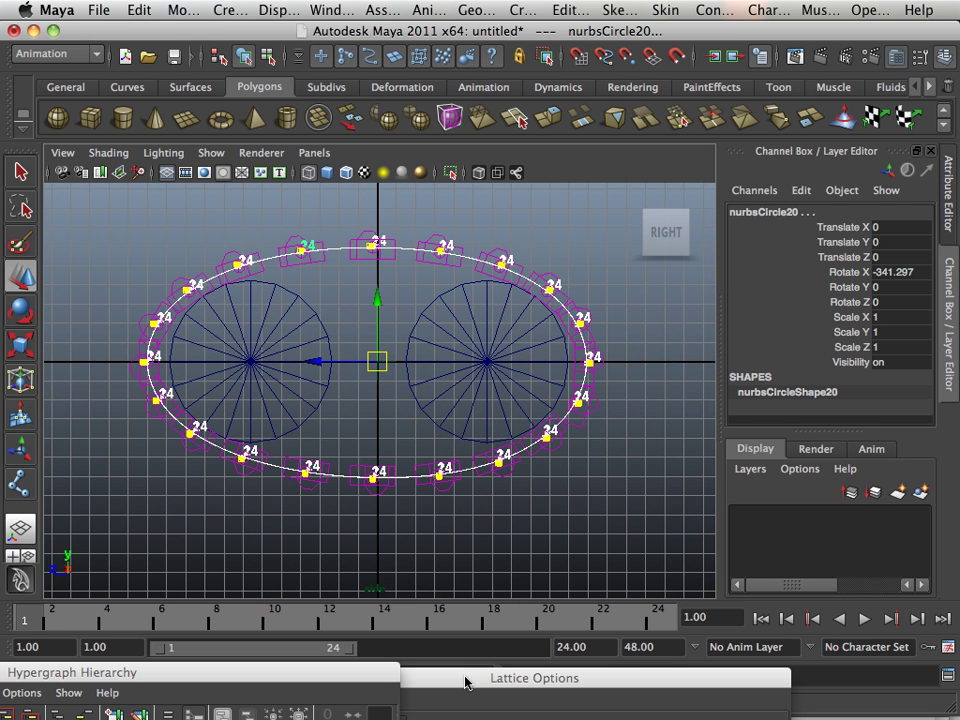
pyautogui.moveTo(465, 683); pyautogui.dragTo(575, 664)
pyautogui.moveTo(276, 673); pyautogui.dragTo(579, 252)
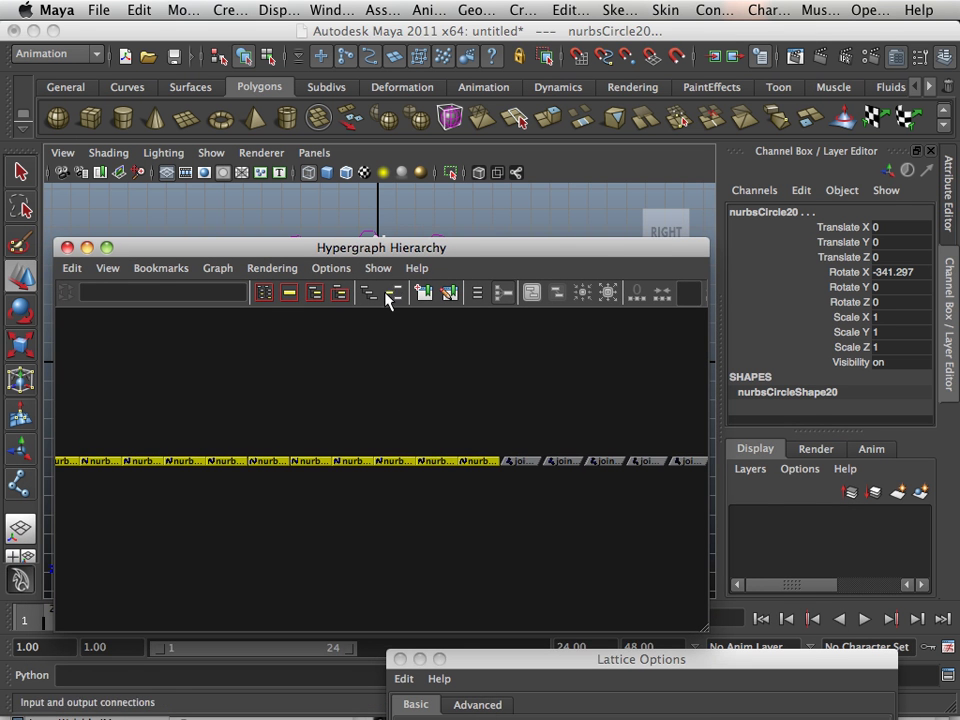
pyautogui.moveTo(333, 248); pyautogui.dragTo(433, 262)
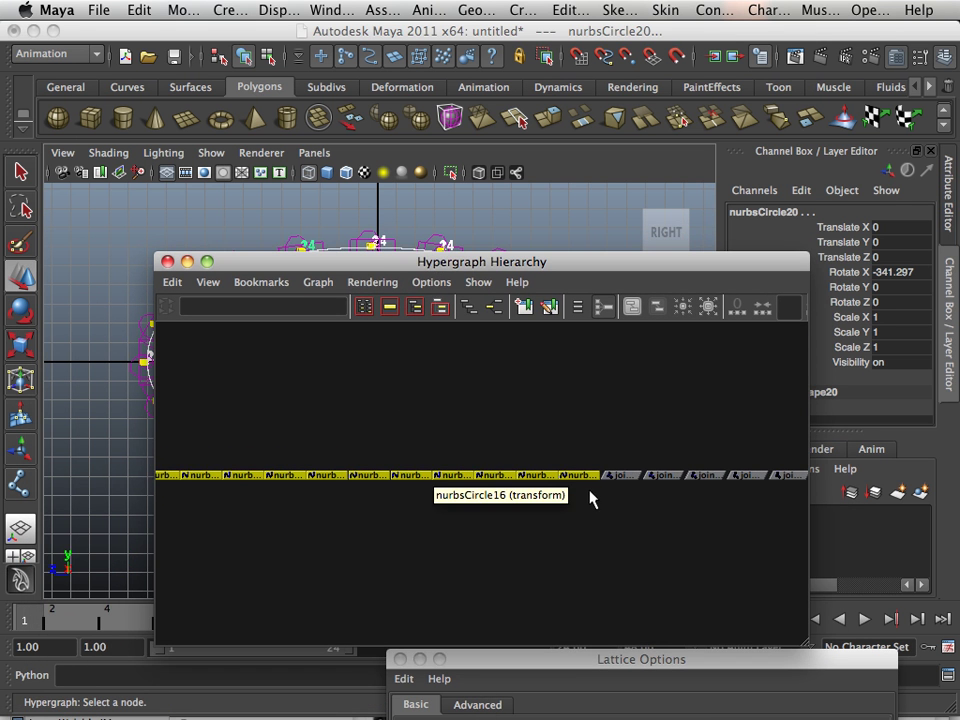
pyautogui.click(60, 87)
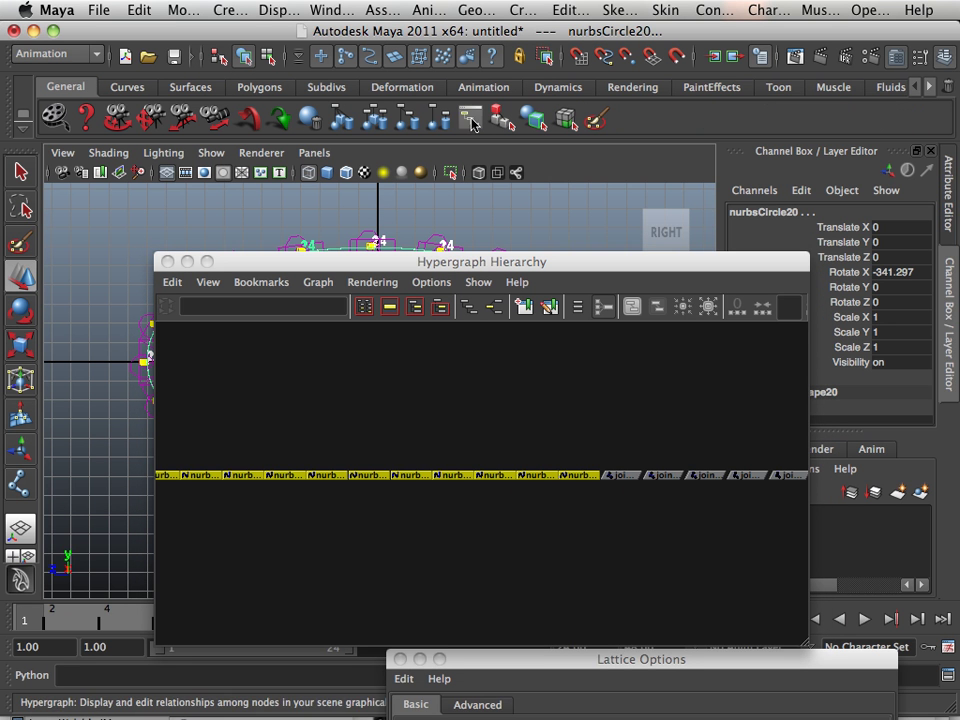
pyautogui.click(345, 122)
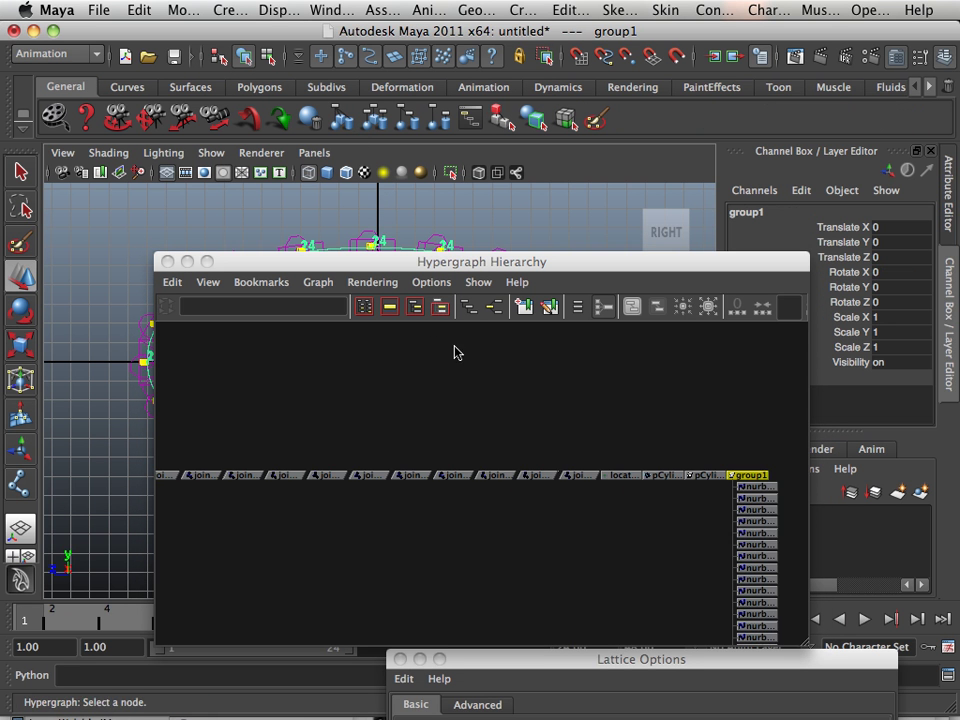
# Parent the group of NURBS path curves under locator1 in the hierarchy graph.
pyautogui.moveTo(499, 266); pyautogui.dragTo(327, 266)
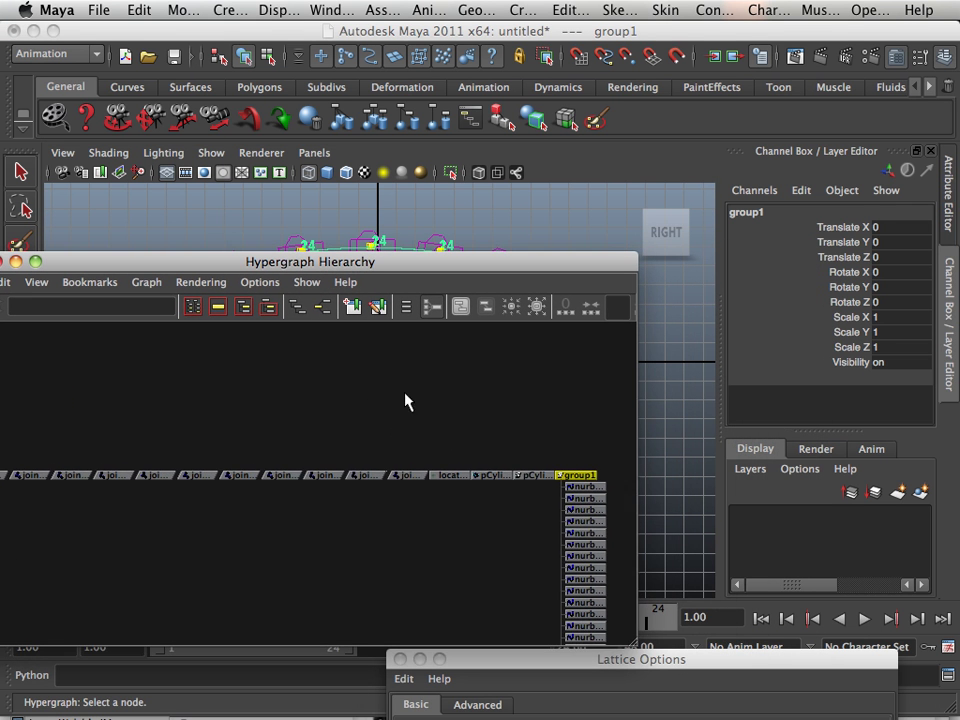
pyautogui.keyDown('alt'); pyautogui.moveTo(405, 401); pyautogui.dragTo(519, 418); pyautogui.keyUp('alt')
pyautogui.keyDown('alt'); pyautogui.moveTo(519, 418); pyautogui.dragTo(145, 393, button='middle'); pyautogui.keyUp('alt')
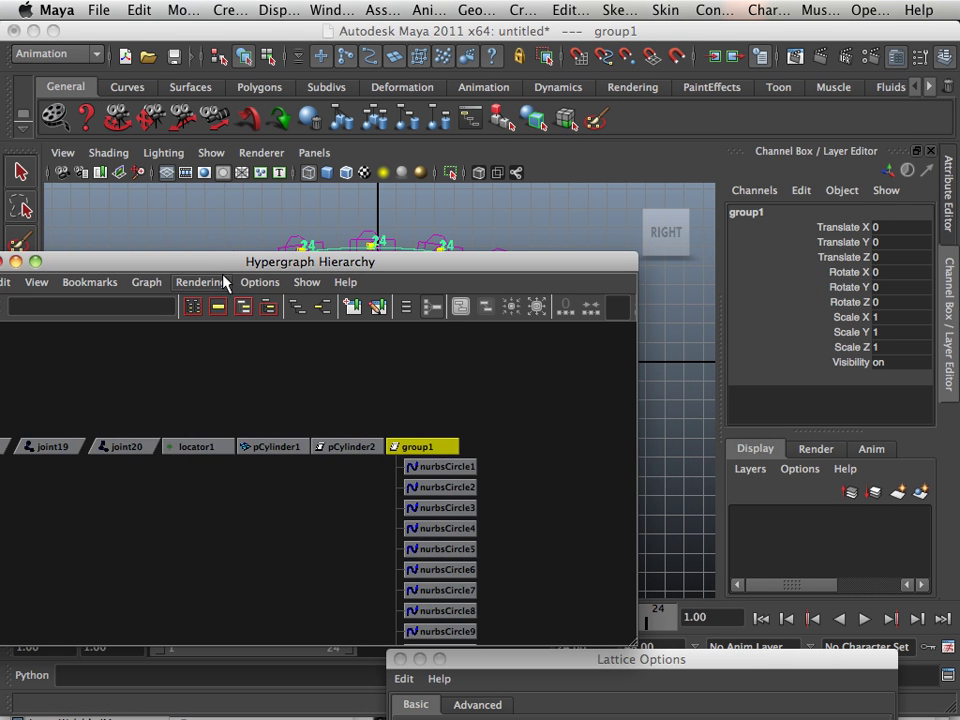
pyautogui.moveTo(212, 268); pyautogui.dragTo(293, 316)
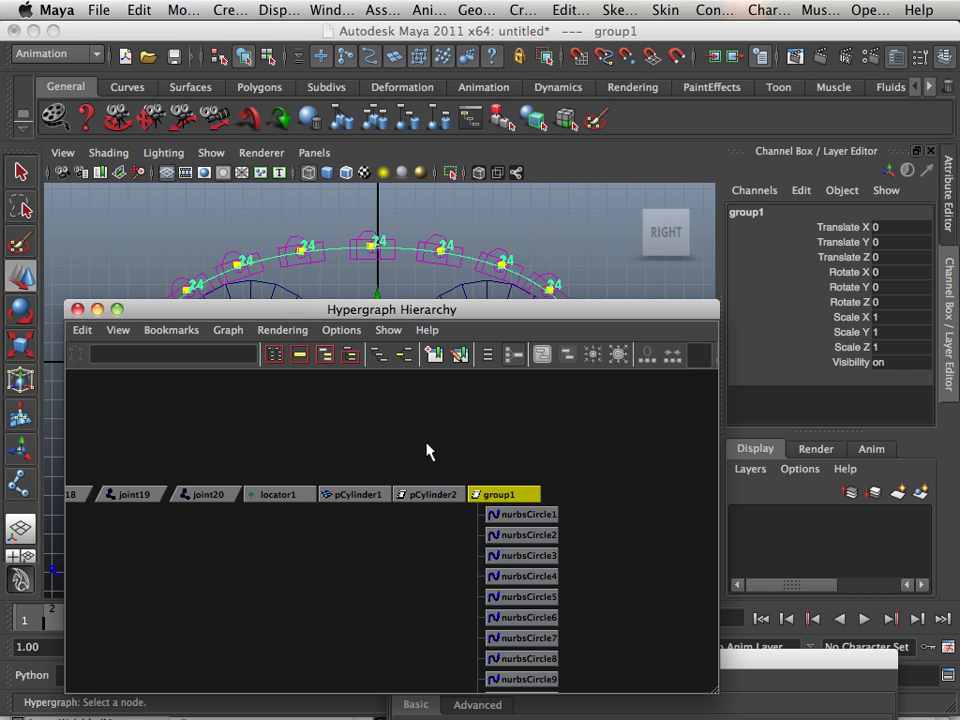
pyautogui.moveTo(528, 494); pyautogui.dragTo(278, 498, button='middle')
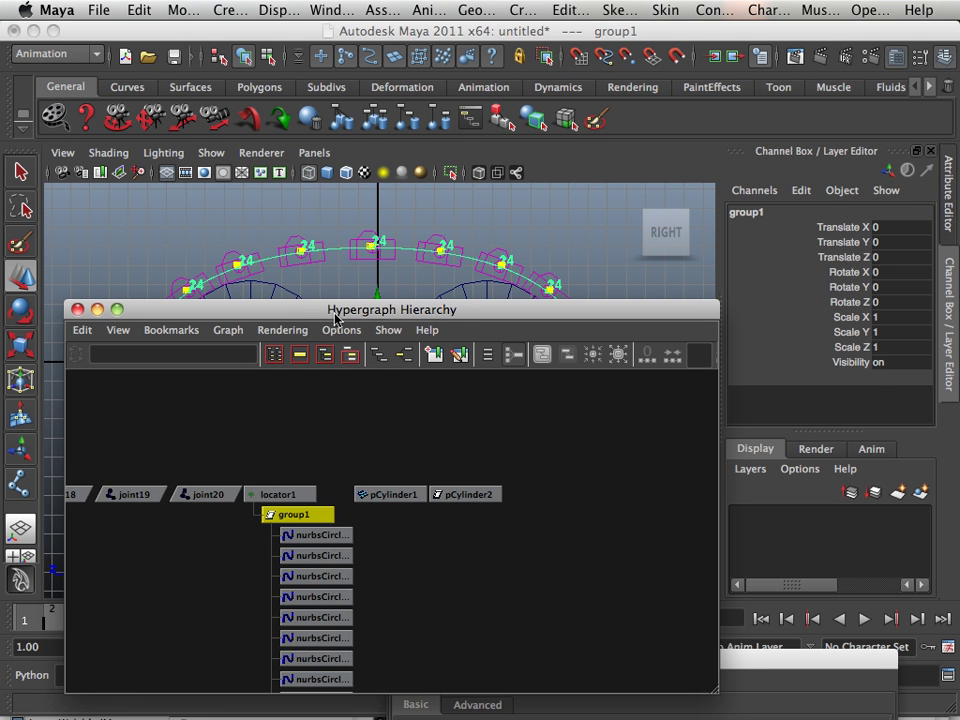
# Select both wheel cylinders, pCylinder1 and pCylinder2, and delete their construction history.
pyautogui.moveTo(335, 316); pyautogui.dragTo(612, 412)
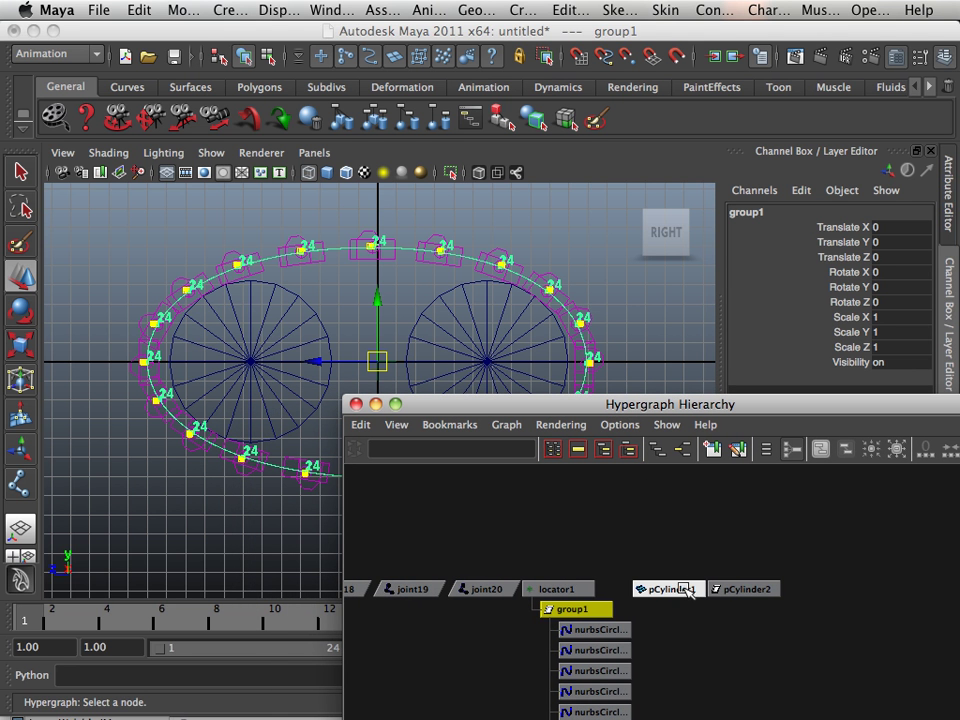
pyautogui.moveTo(654, 561); pyautogui.dragTo(767, 621)
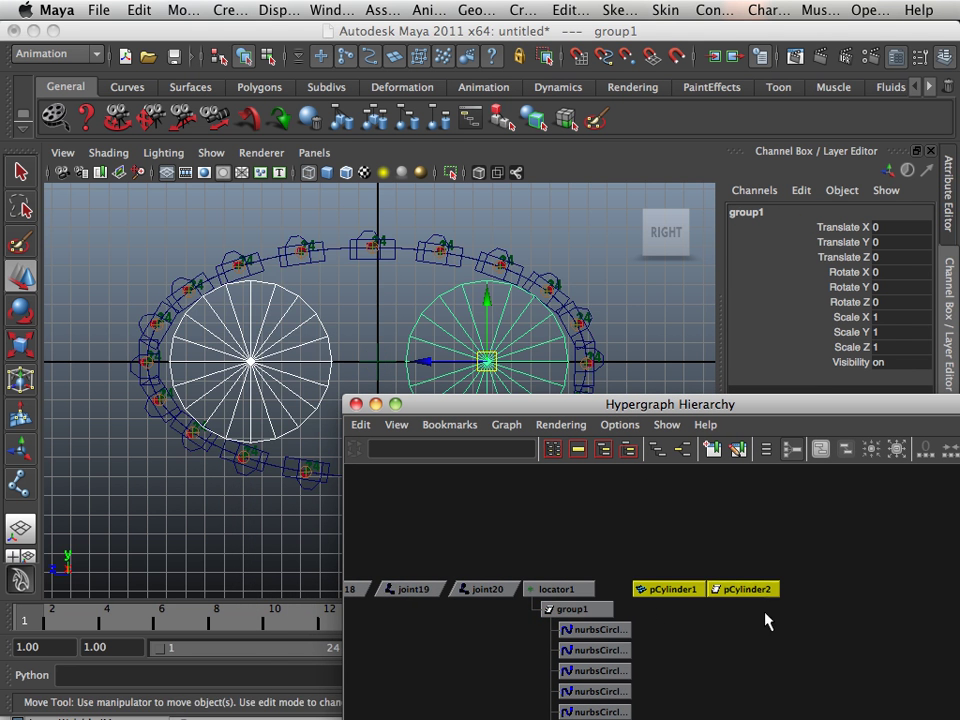
pyautogui.click(135, 10)
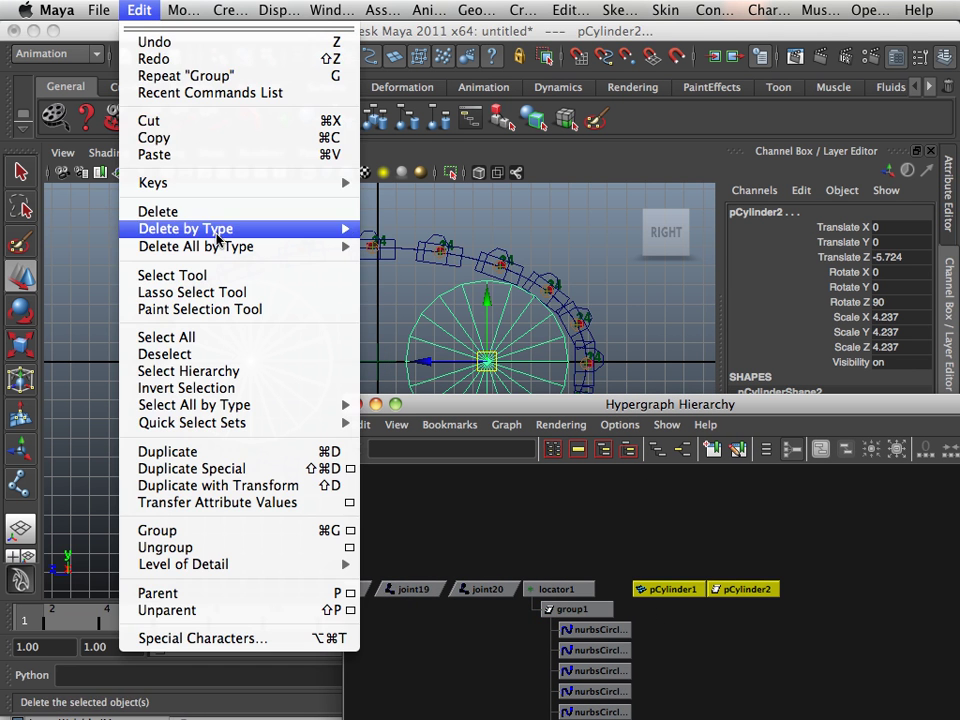
pyautogui.click(390, 238)
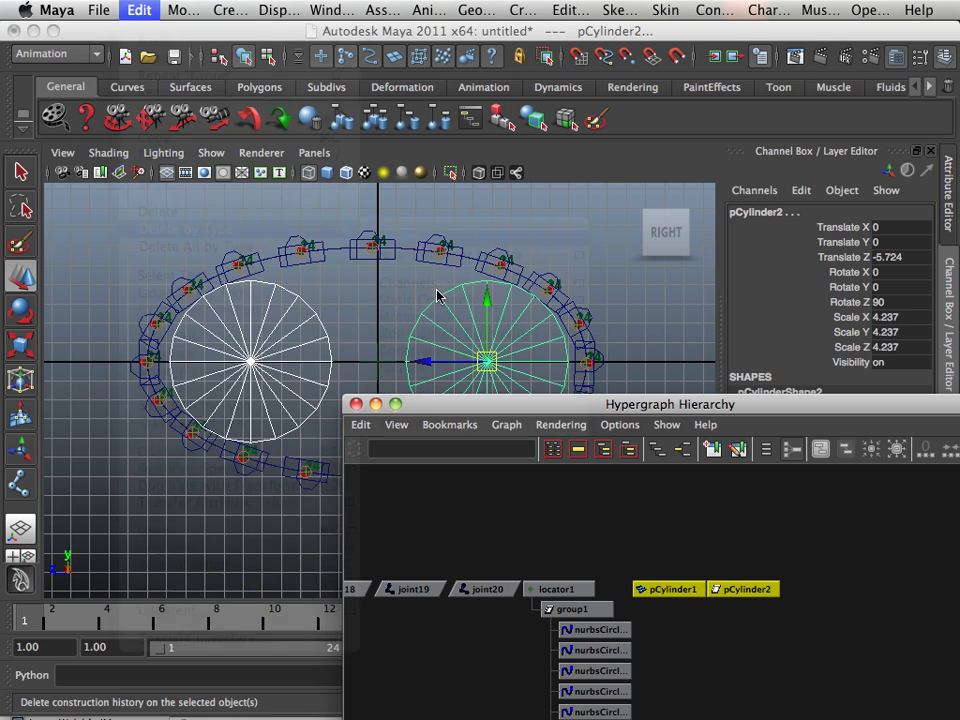
# Parent pCylinder1 and pCylinder2 under locator1 in the hierarchy graph.
pyautogui.click(688, 624)
pyautogui.moveTo(670, 590); pyautogui.dragTo(580, 610, button='middle')
pyautogui.moveTo(678, 586); pyautogui.dragTo(600, 612, button='middle')
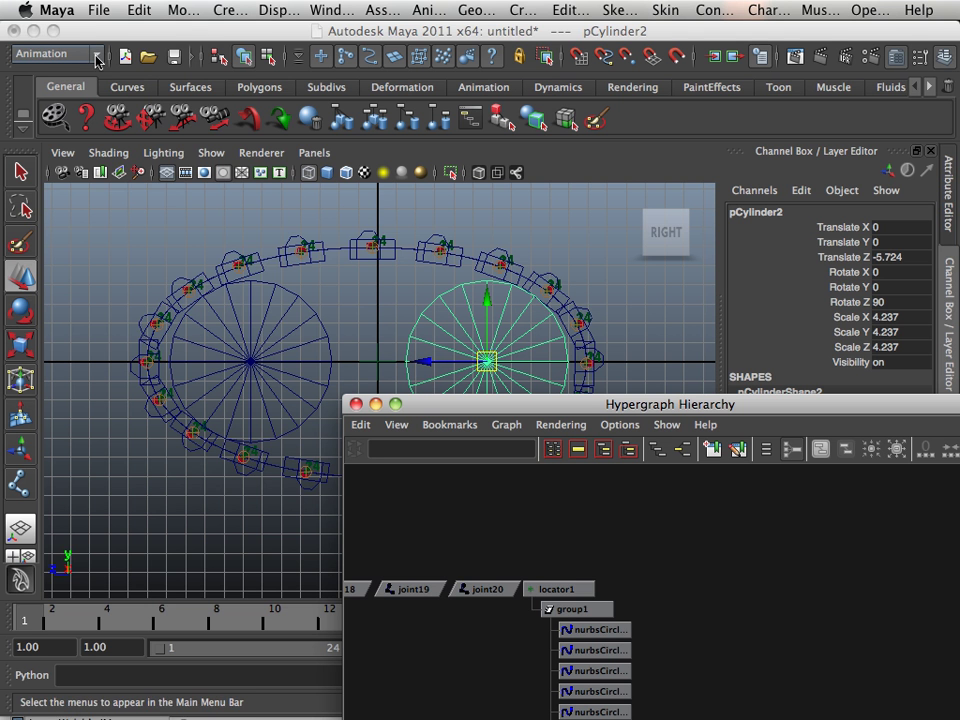
# Save the scene to the Desktop as a Maya Binary file named tread.
pyautogui.click(99, 10)
pyautogui.click(135, 104)
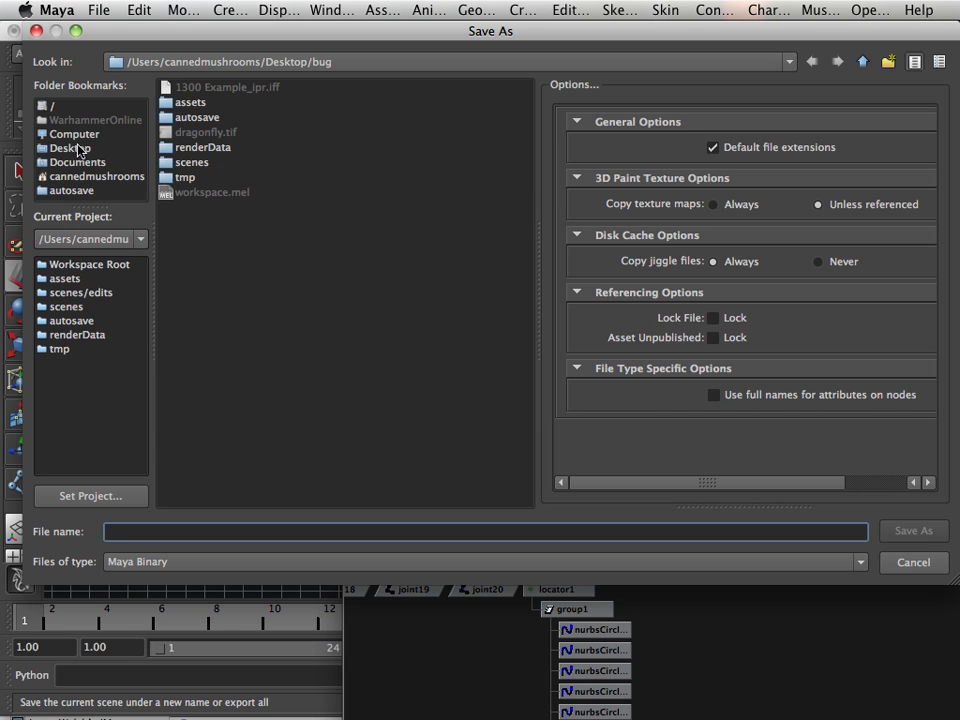
pyautogui.click(80, 148)
pyautogui.click(168, 531)
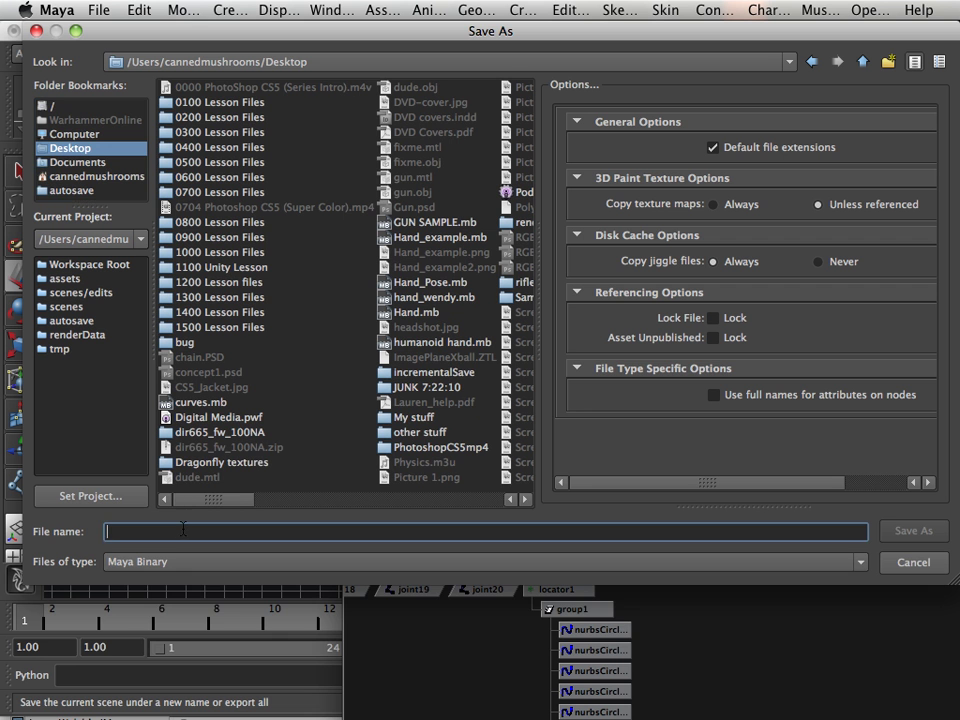
pyautogui.write('tre')
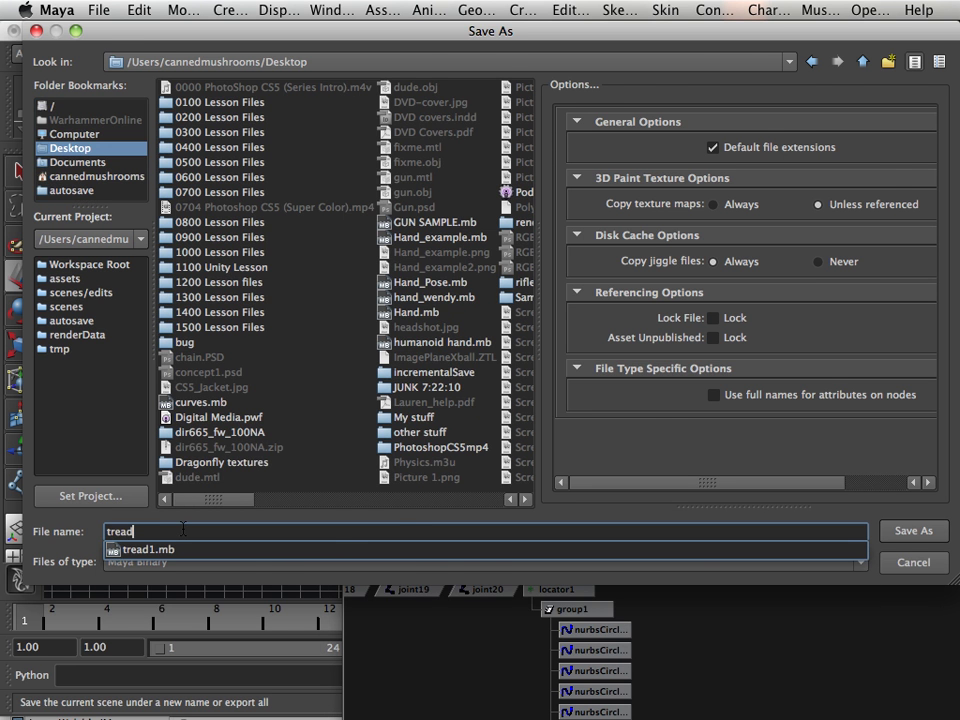
pyautogui.write('ad')
pyautogui.press('Return')
# Select locator1 in the hierarchy graph and show the whole tread assembly in the perspective view.
pyautogui.moveTo(486, 411); pyautogui.dragTo(432, 537)
pyautogui.click(505, 693)
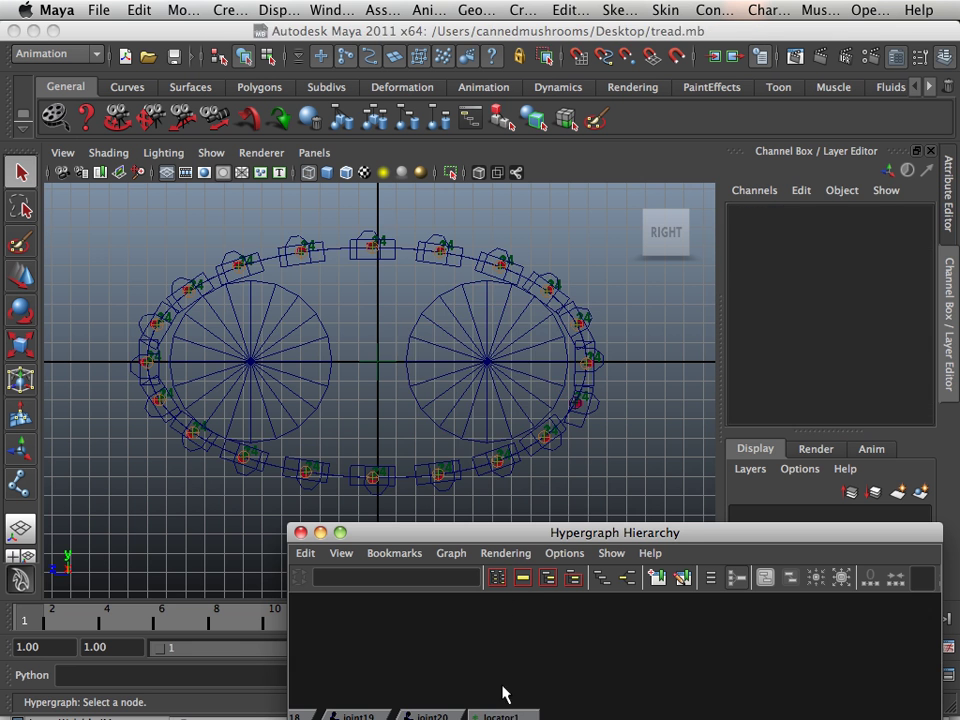
pyautogui.click(505, 714)
pyautogui.keyDown('alt'); pyautogui.moveTo(508, 454); pyautogui.dragTo(313, 386, button='right'); pyautogui.keyUp('alt')
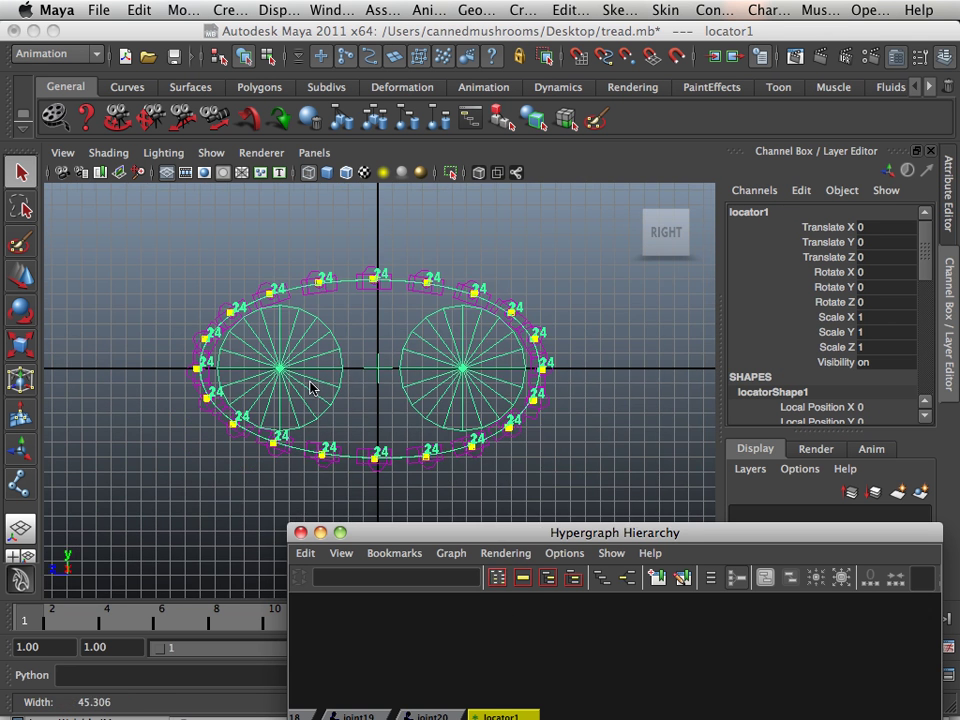
pyautogui.press('space')
pyautogui.press('space')
pyautogui.keyDown('alt'); pyautogui.moveTo(519, 294); pyautogui.dragTo(446, 349, button='right'); pyautogui.keyUp('alt')
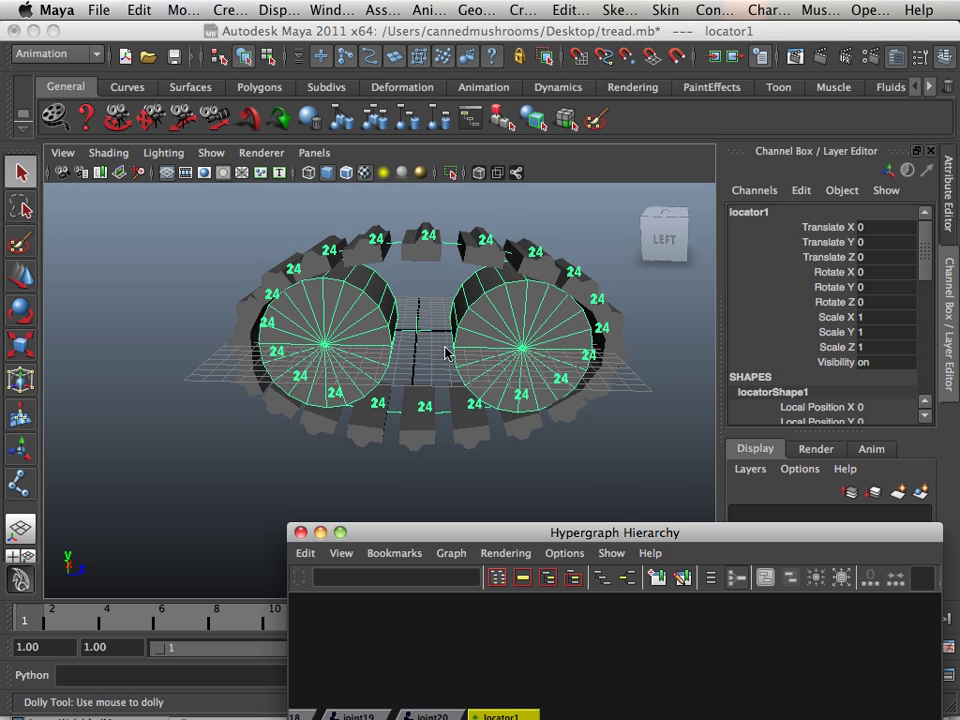
pyautogui.keyDown('alt'); pyautogui.moveTo(446, 349); pyautogui.dragTo(274, 425); pyautogui.keyUp('alt')
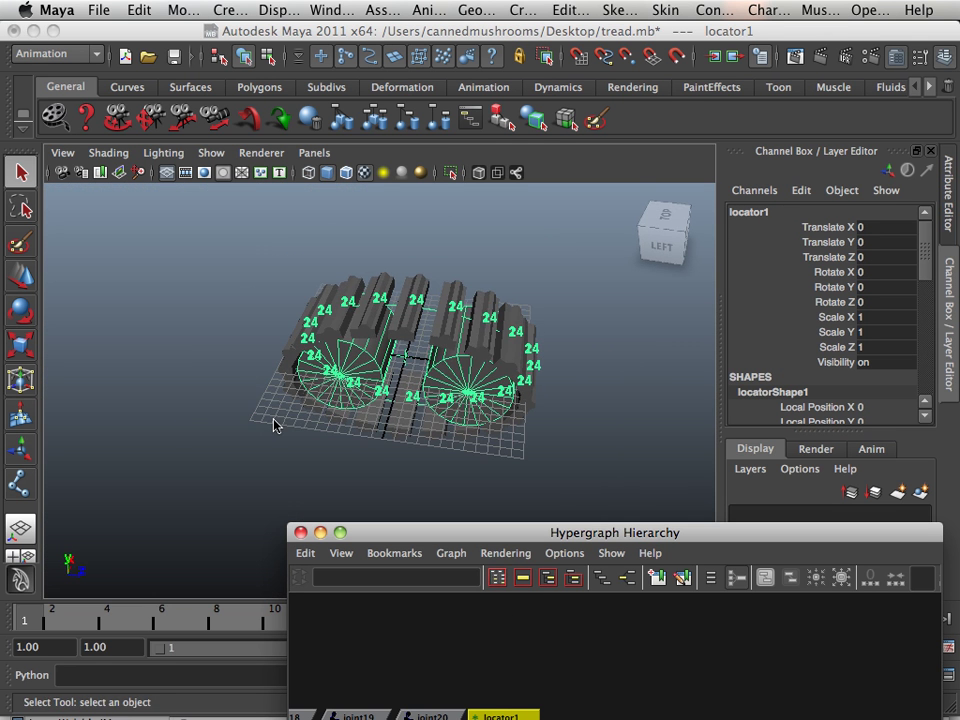
# Try moving locator1 along Z to about -8.4, and undo the move.
pyautogui.click(23, 285)
pyautogui.moveTo(475, 366); pyautogui.dragTo(384, 389)
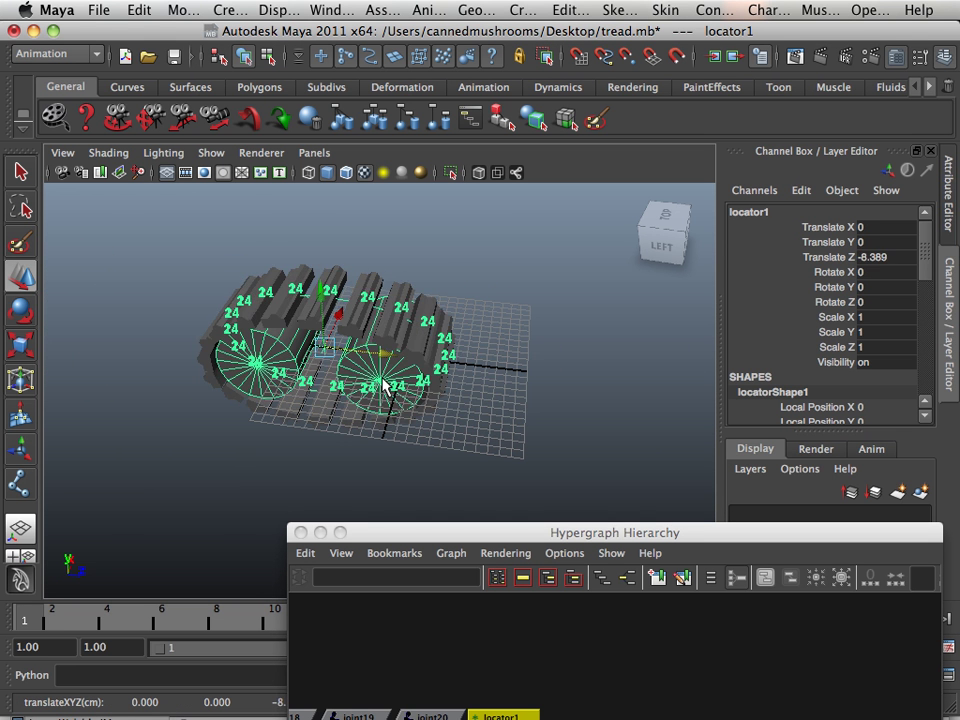
pyautogui.press('super+z')
# Move locator1 along Z to about -34.6 and play the tread animation at that position.
pyautogui.moveTo(477, 541); pyautogui.dragTo(361, 698)
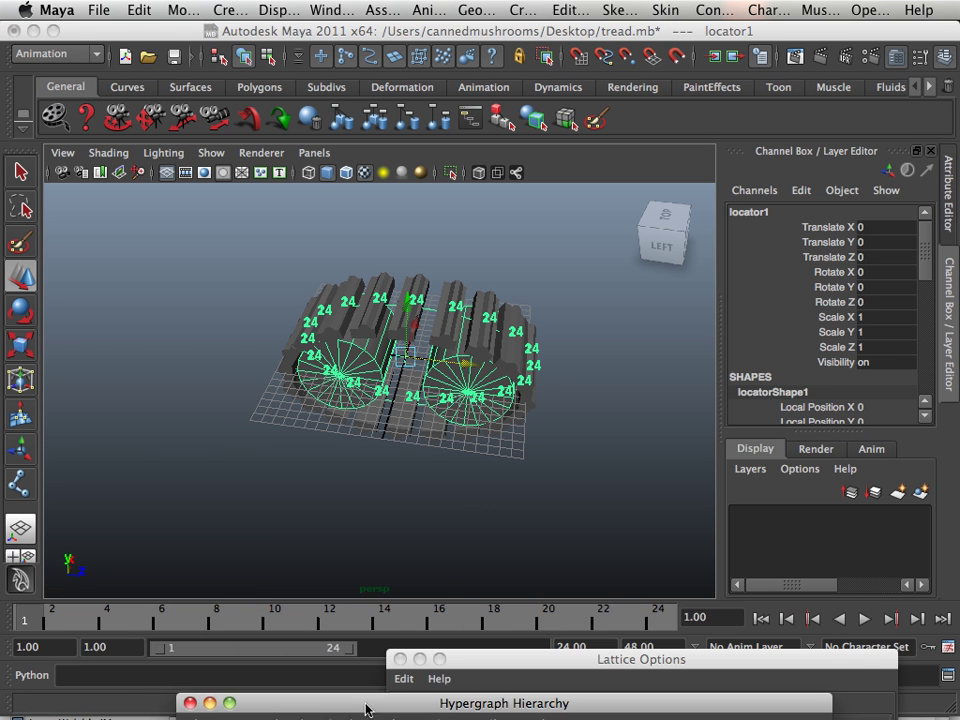
pyautogui.moveTo(463, 367); pyautogui.dragTo(150, 328)
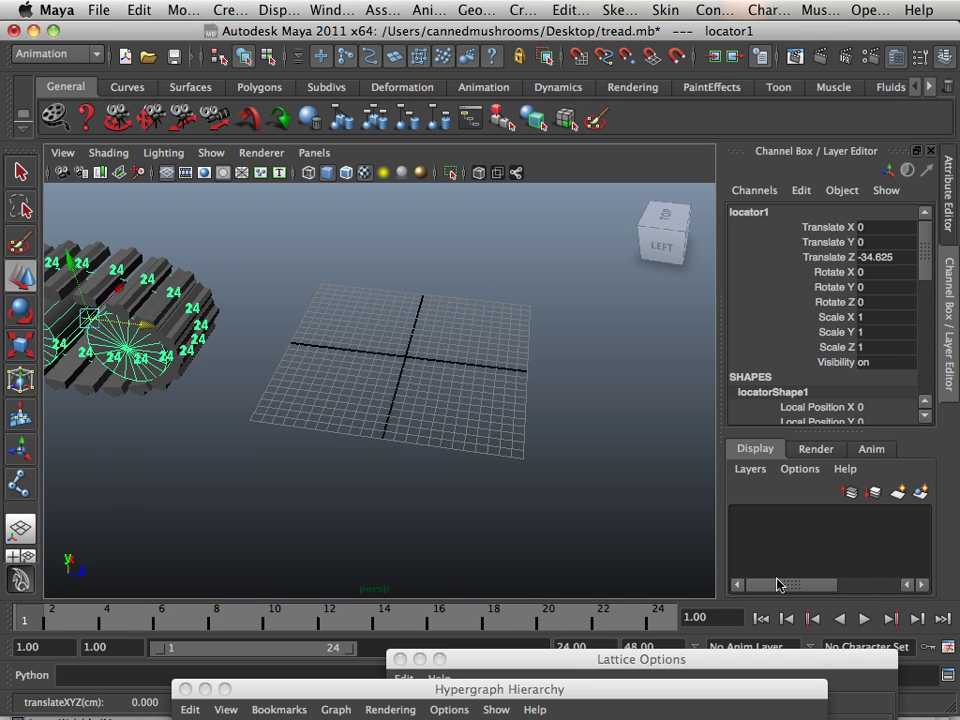
pyautogui.click(858, 619)
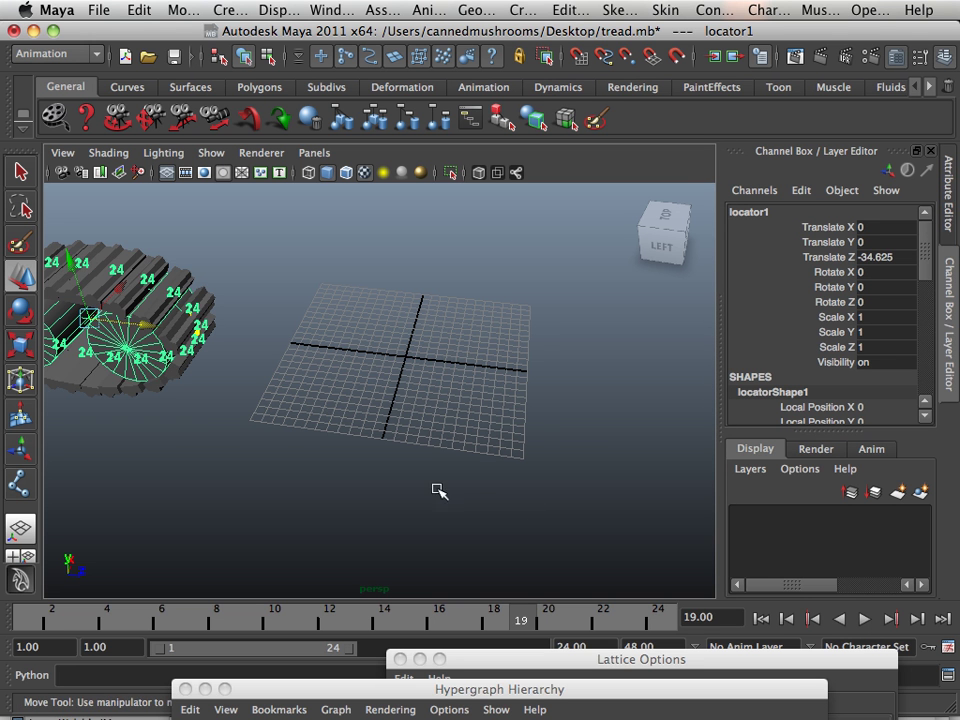
# Move locator1 back towards the grid centre, to about -0.2 in Z, and inspect the tread from another angle.
pyautogui.moveTo(150, 325); pyautogui.dragTo(464, 416)
pyautogui.keyDown('alt'); pyautogui.moveTo(357, 399); pyautogui.dragTo(297, 394); pyautogui.keyUp('alt')
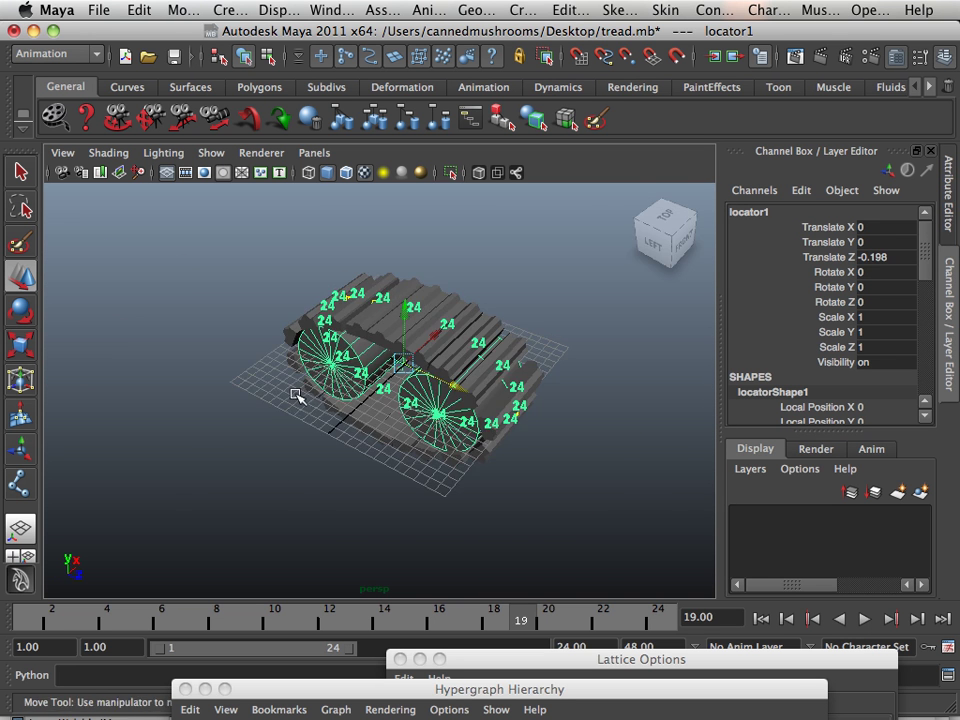